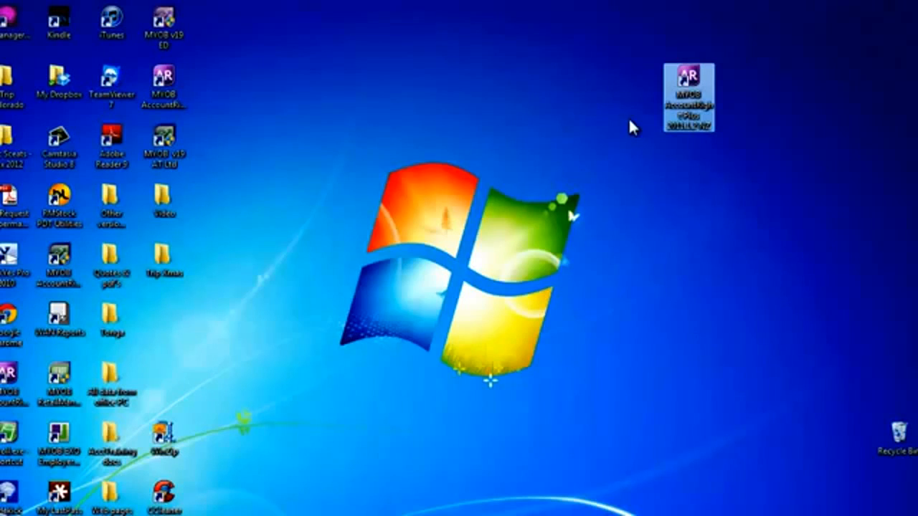
Step: Launch MYOB AccountRight Plus and start creating a company file with AccountRight Standard as the product
double_click(684, 89)
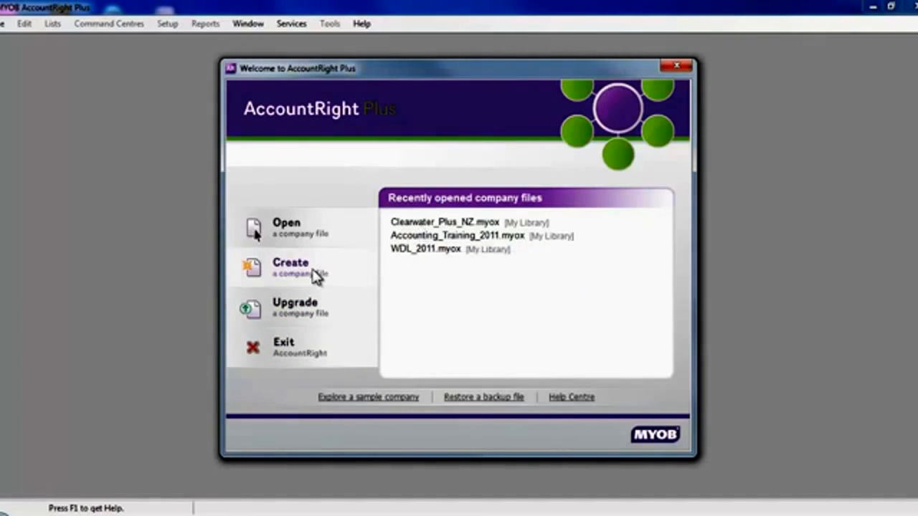
left_click(313, 271)
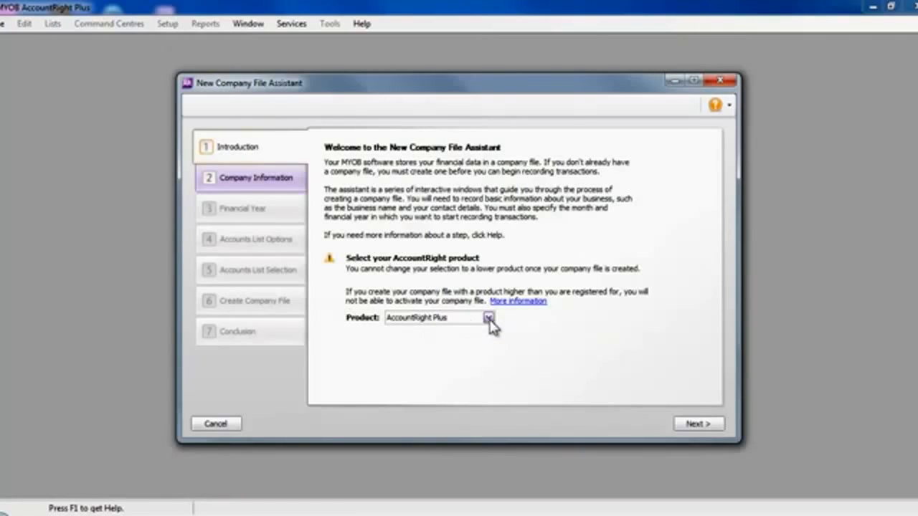
left_click(488, 320)
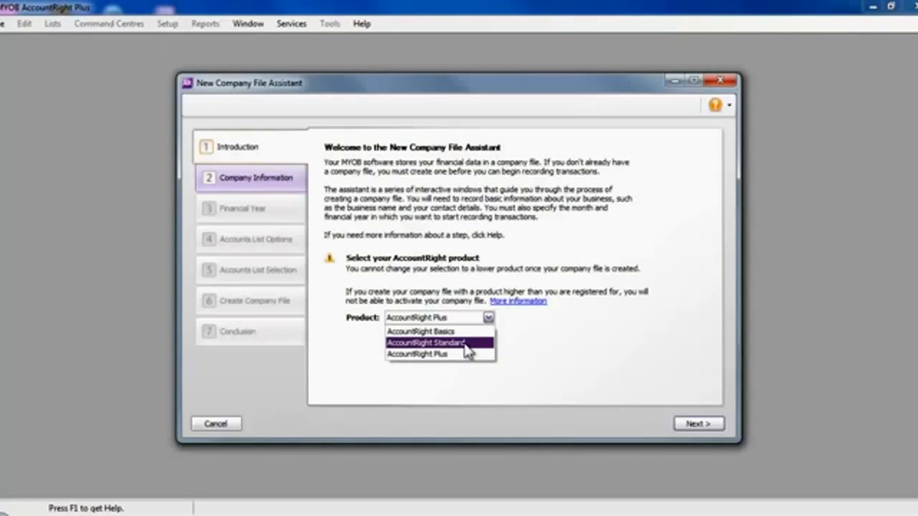
left_click(466, 345)
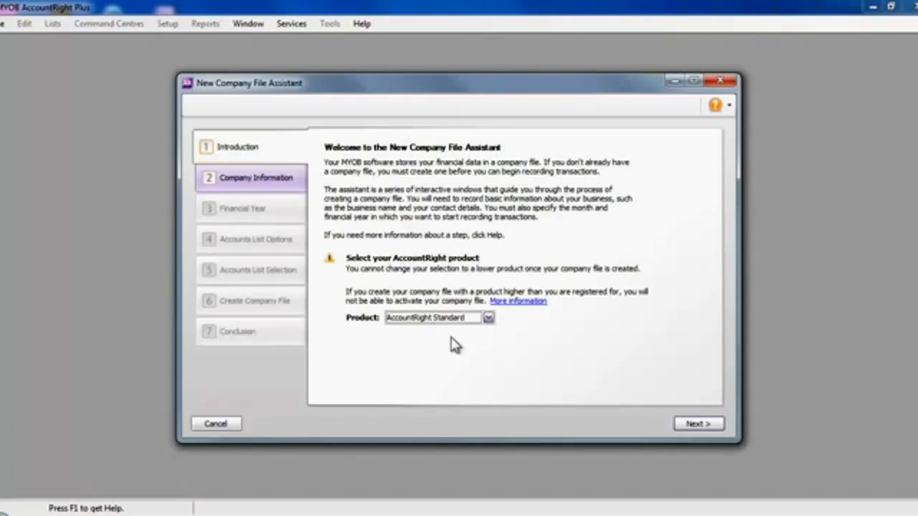
left_click(708, 422)
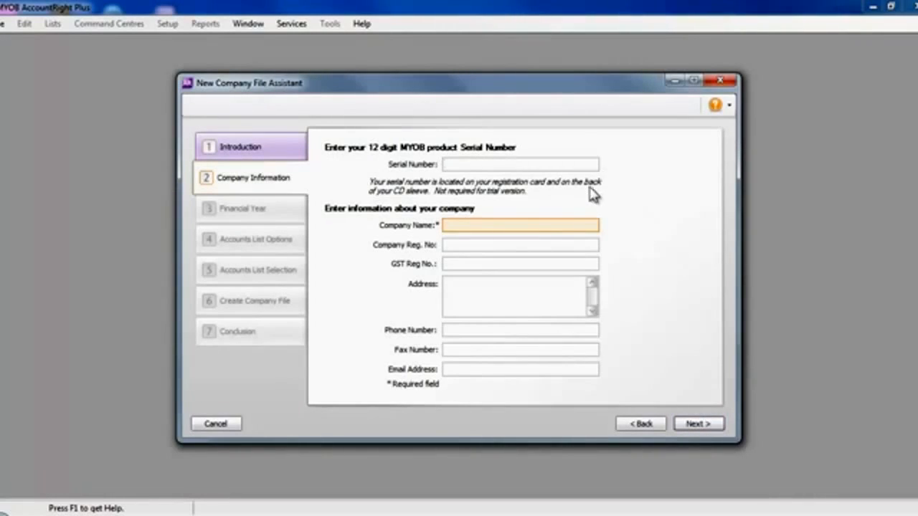
Step: Enter Noddy's Kitchen Services as the company name and continue to the financial year settings
left_click(526, 226)
type("Noddy's Kitchen Servic")
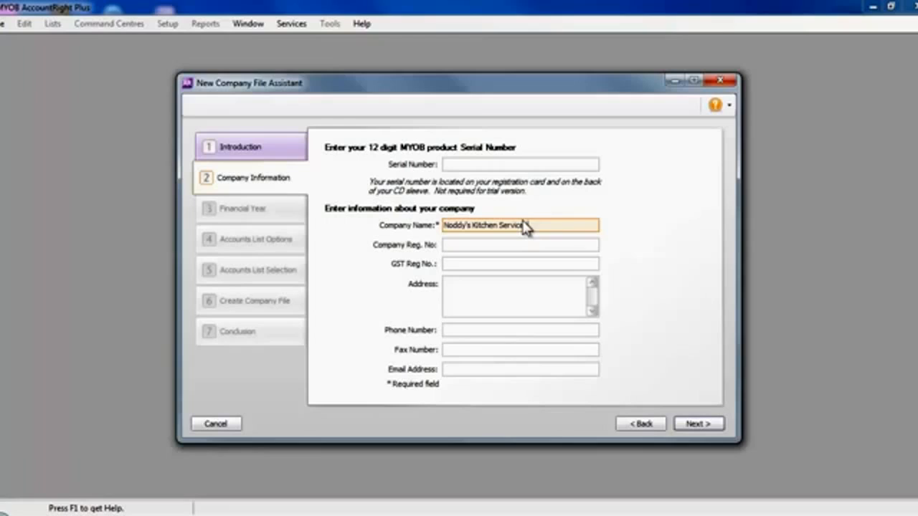
type("es")
left_click(702, 423)
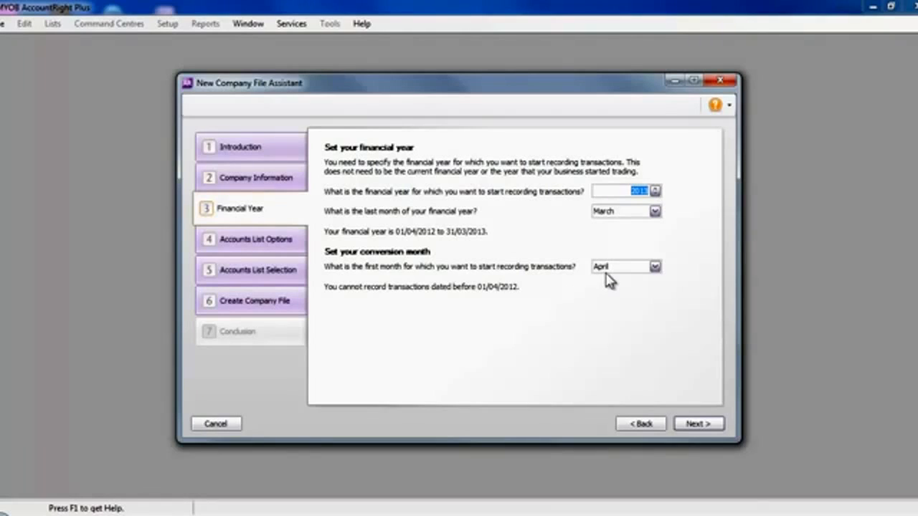
Step: Accept financial year 2013 ending in March with April as conversion month, and start with an accounts list provided by MYOB
mouse_move(609, 281)
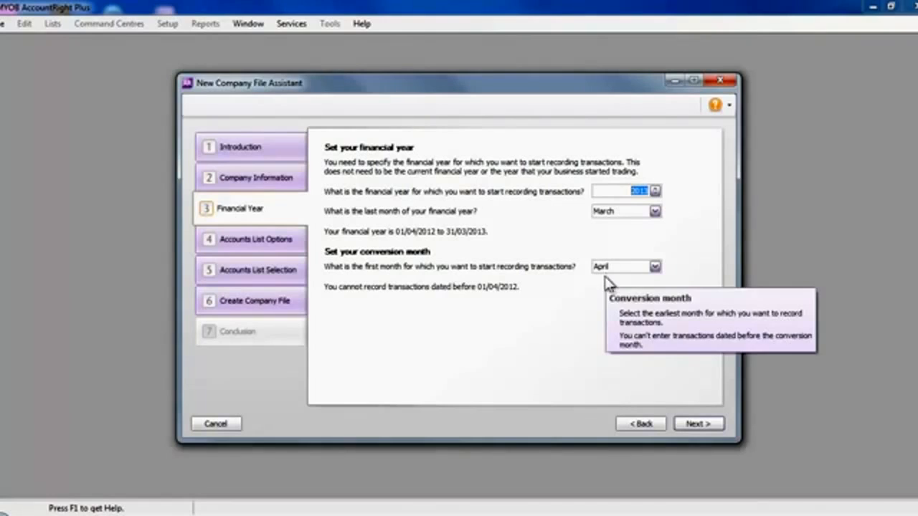
left_click(693, 423)
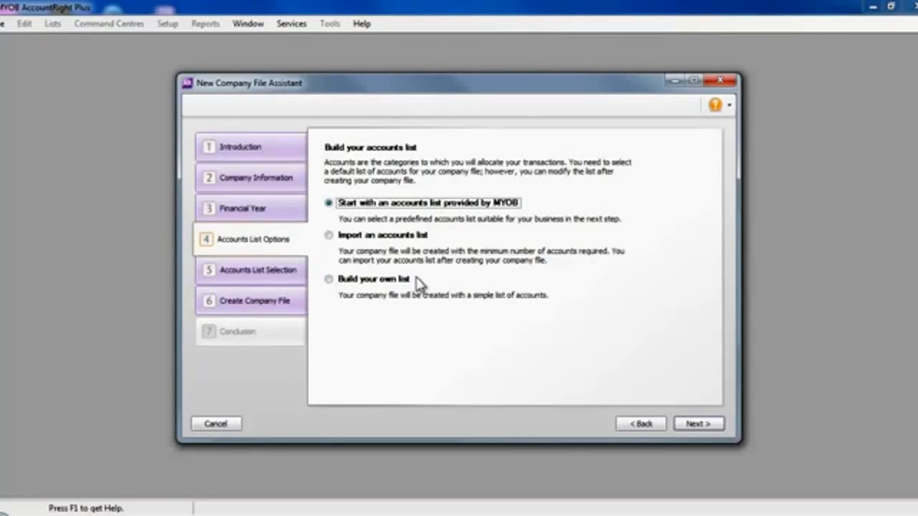
mouse_move(435, 210)
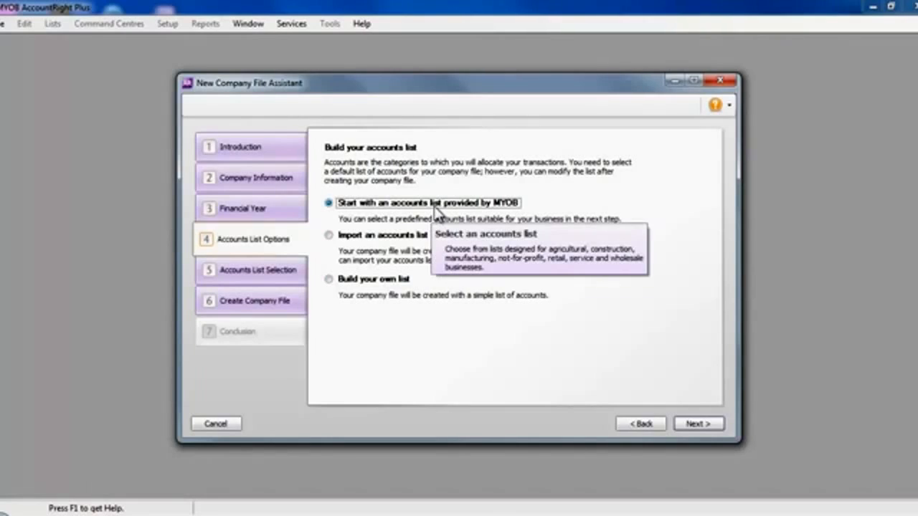
left_click(701, 425)
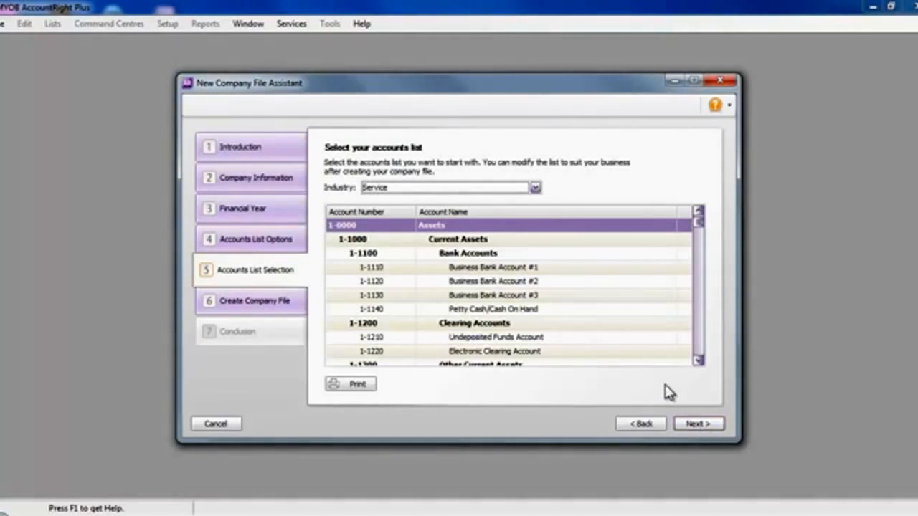
Step: Choose the Service industry accounts list, look through its accounts and proceed to creating the file
left_click(535, 188)
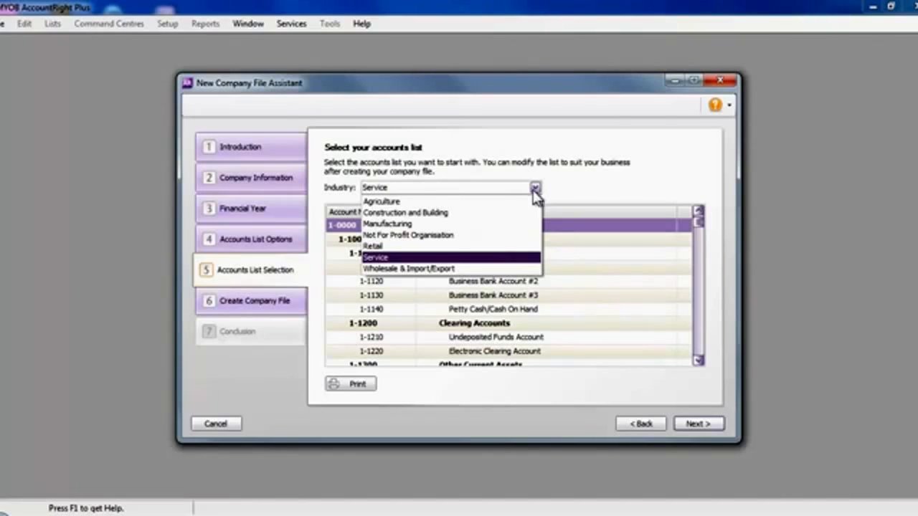
left_click(495, 258)
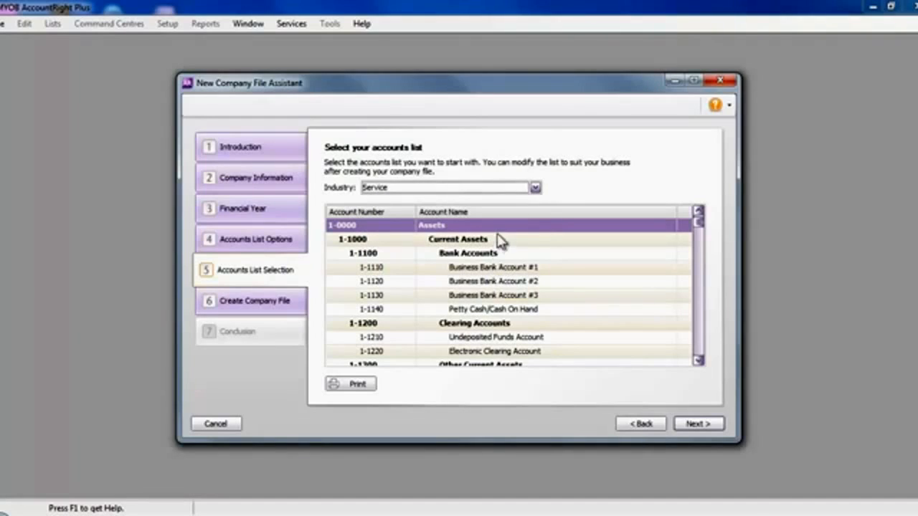
left_click(697, 360)
left_click(698, 361)
left_click(698, 361)
left_click(698, 361)
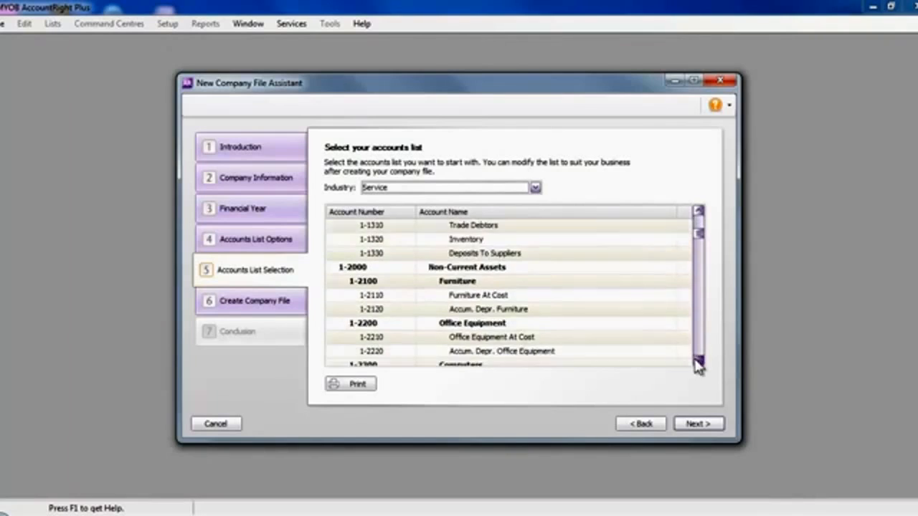
left_click(698, 361)
left_click(698, 361)
left_click(698, 360)
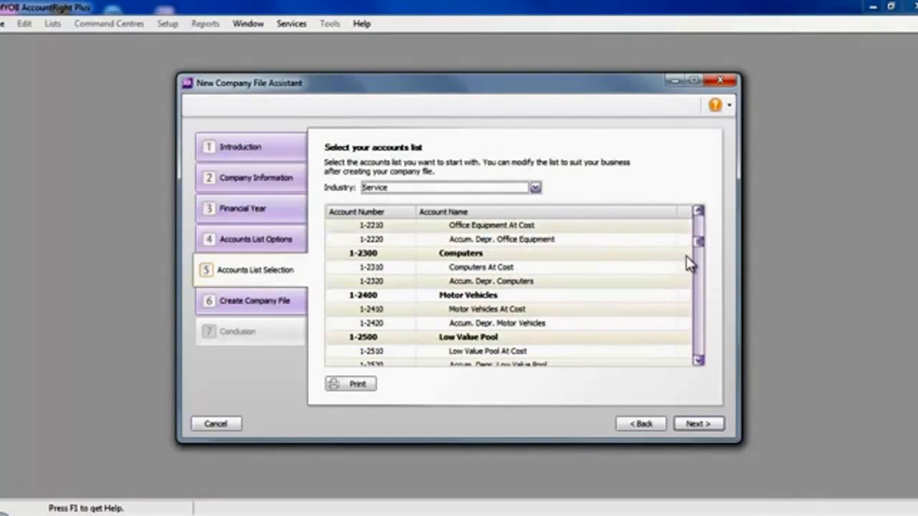
left_click_drag(698, 243, 699, 222)
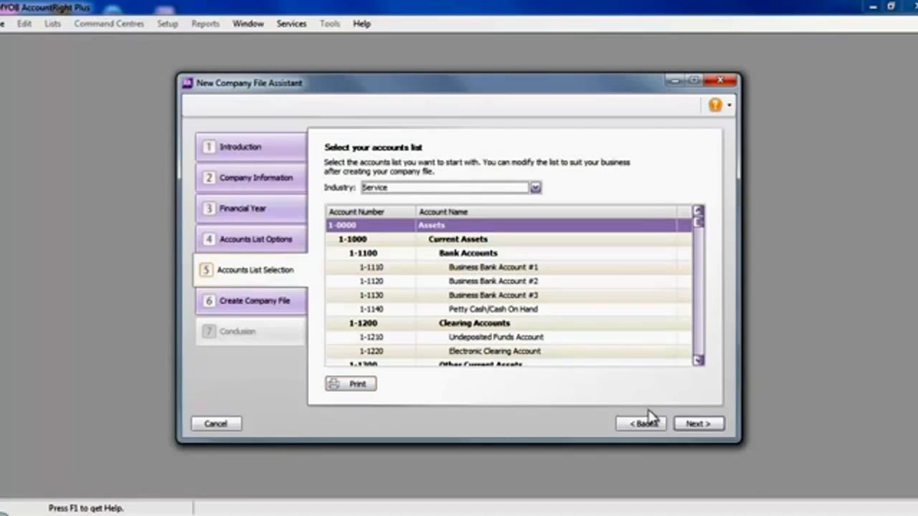
left_click(691, 424)
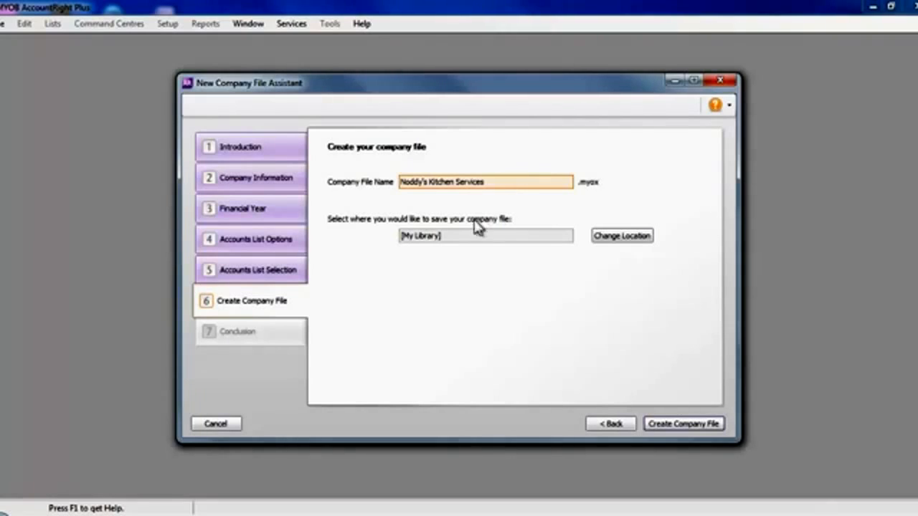
Step: Create the company file in My Library, overwriting the existing file of that name, and start the Easy Setup Assistant
mouse_move(453, 246)
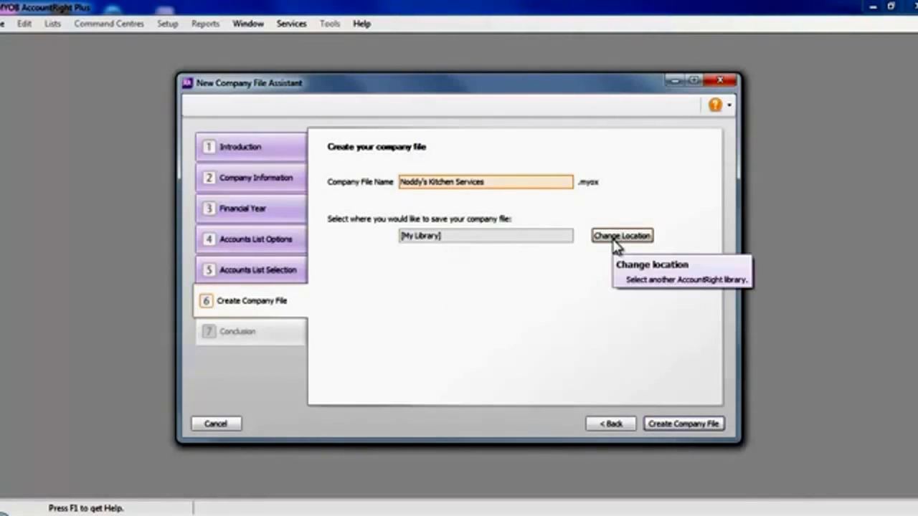
left_click(678, 422)
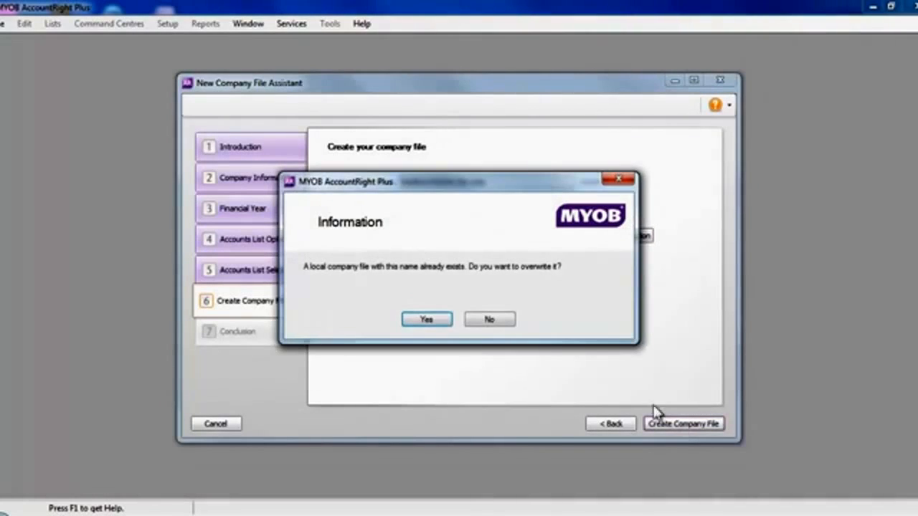
left_click(434, 318)
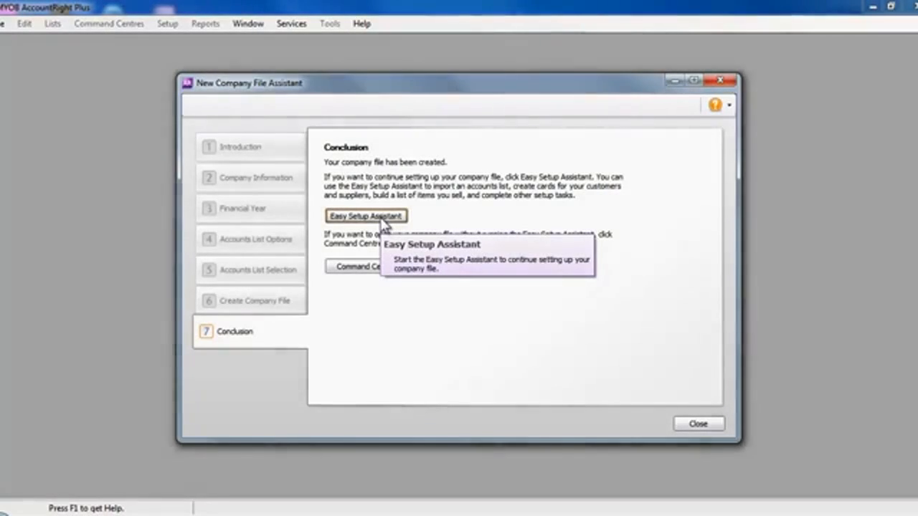
left_click(383, 221)
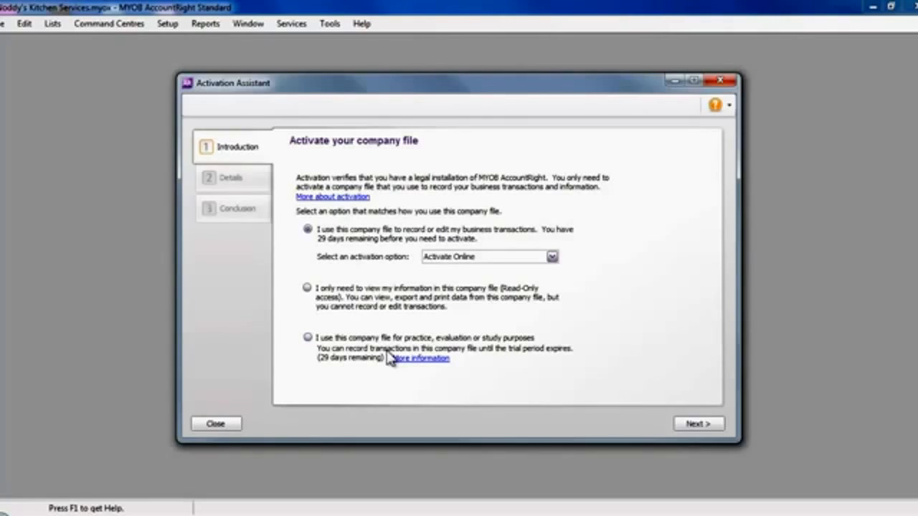
Step: Set the activation option to Activate Later and acknowledge the activation reminder
left_click(551, 256)
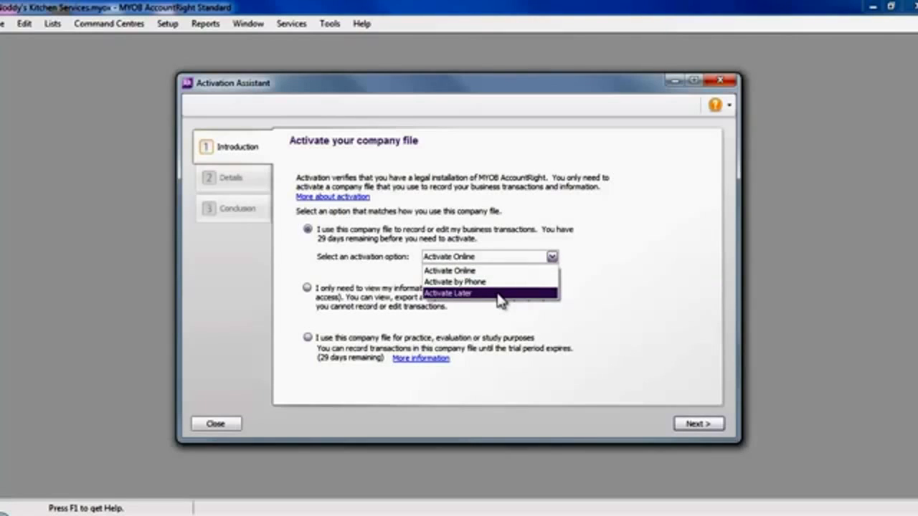
left_click(500, 294)
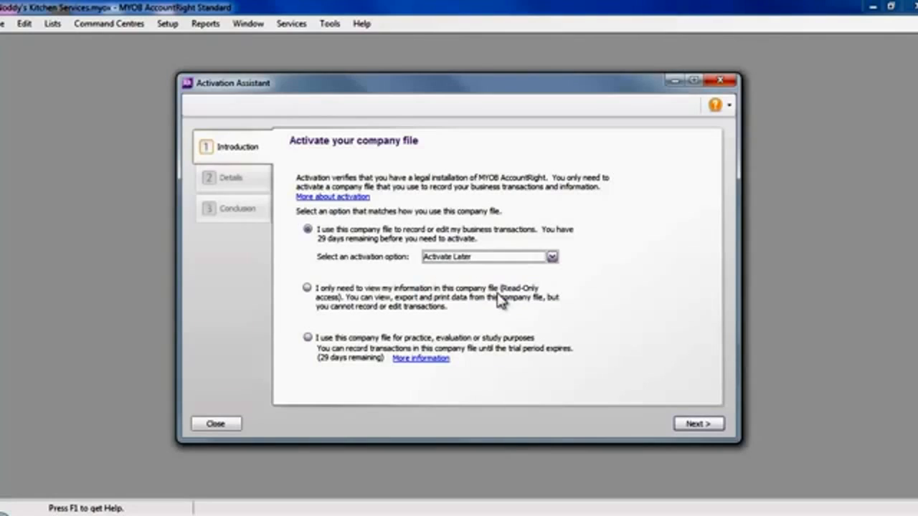
left_click(692, 424)
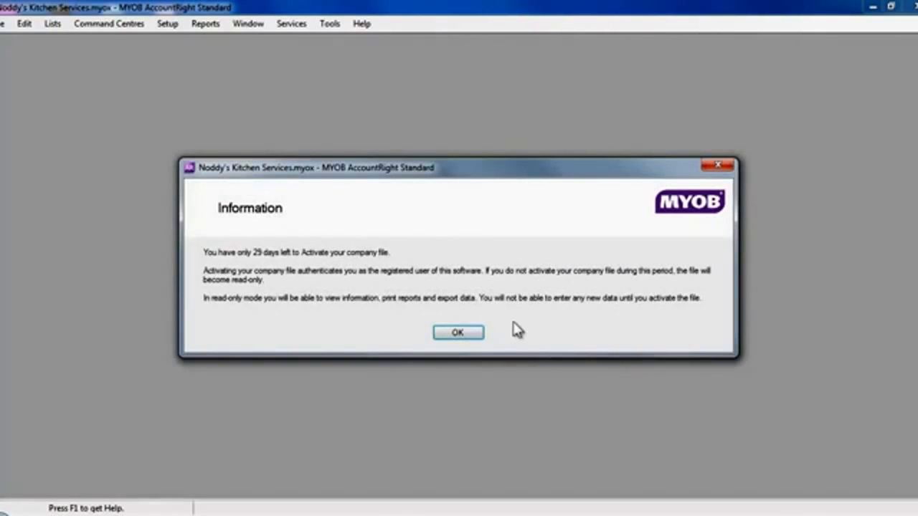
left_click(465, 333)
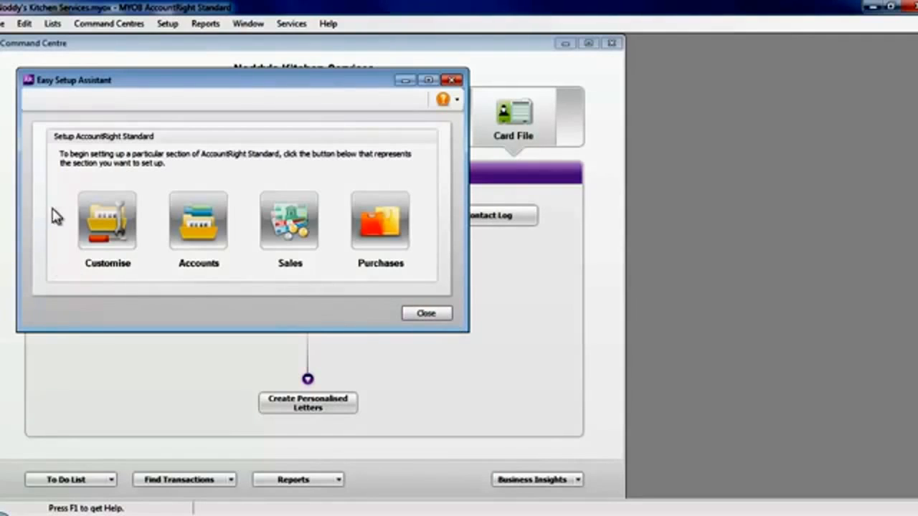
Step: Start the Customise setup assistant and accept the preselected data entry preferences
left_click(113, 225)
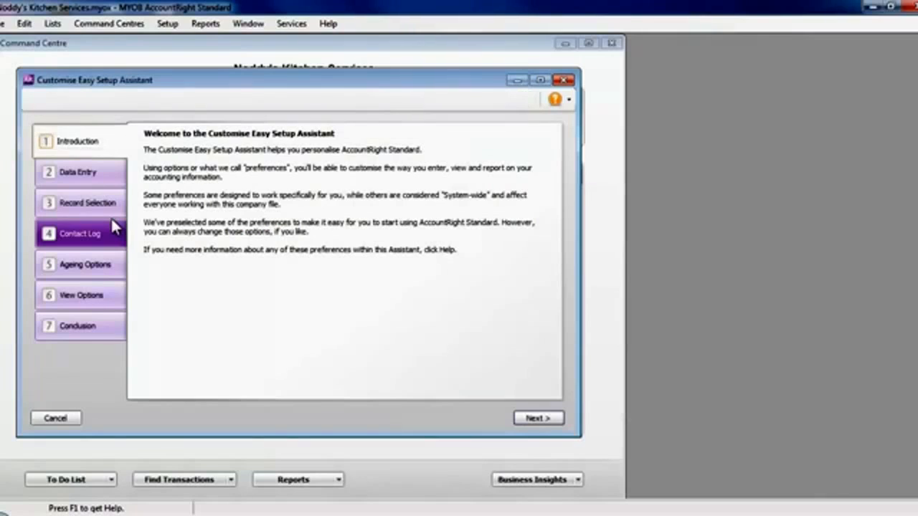
left_click(548, 419)
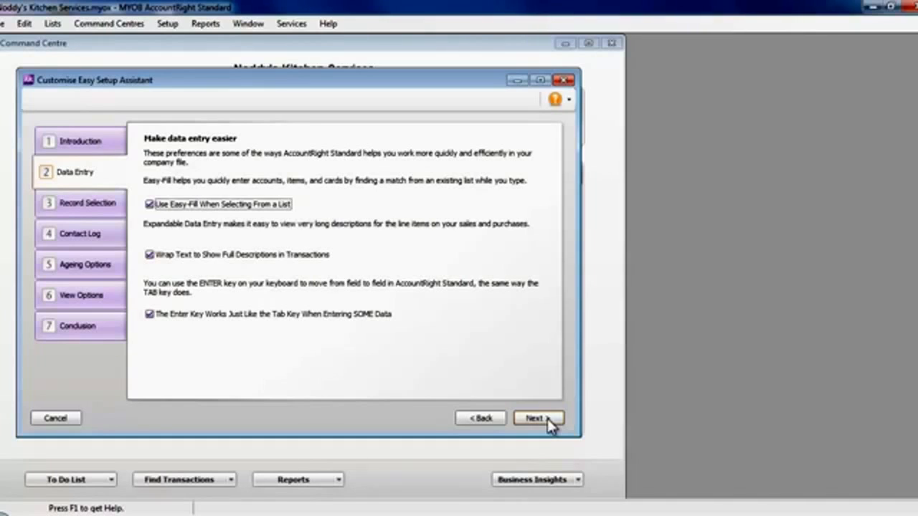
left_click(547, 419)
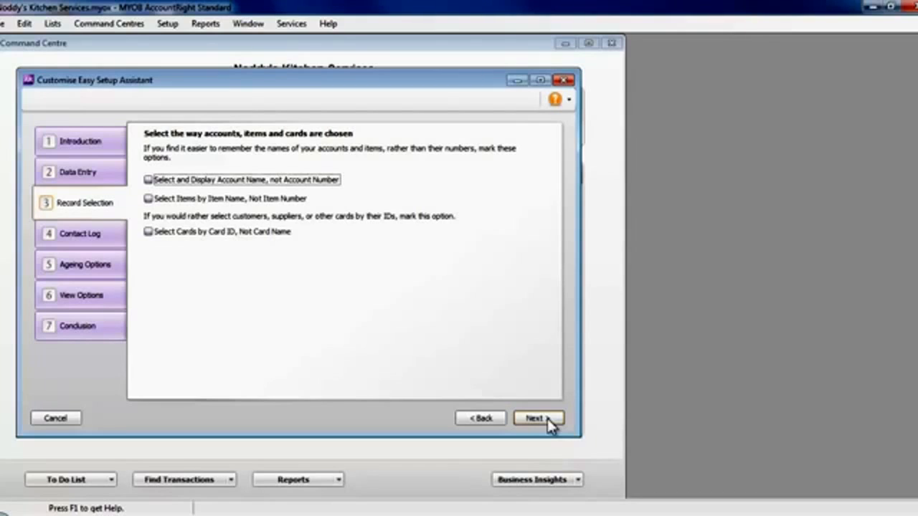
left_click(159, 185)
left_click(159, 185)
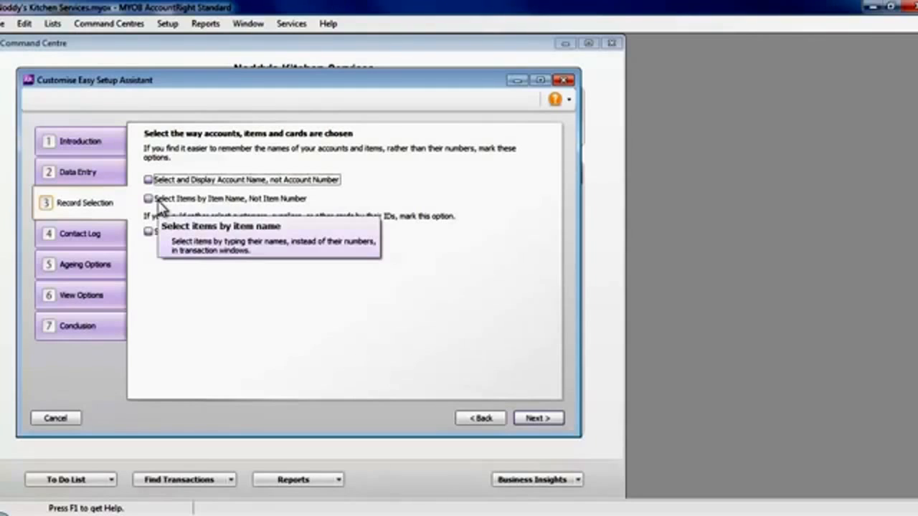
left_click(159, 205)
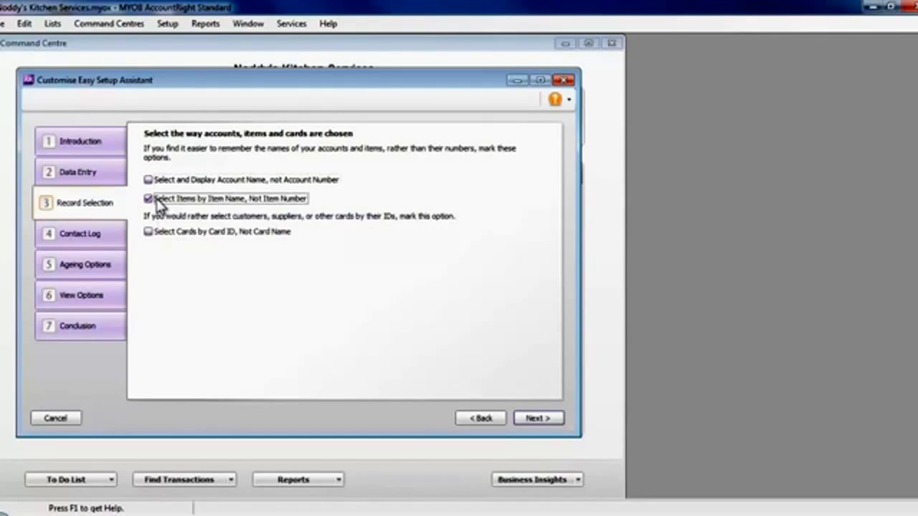
left_click(152, 237)
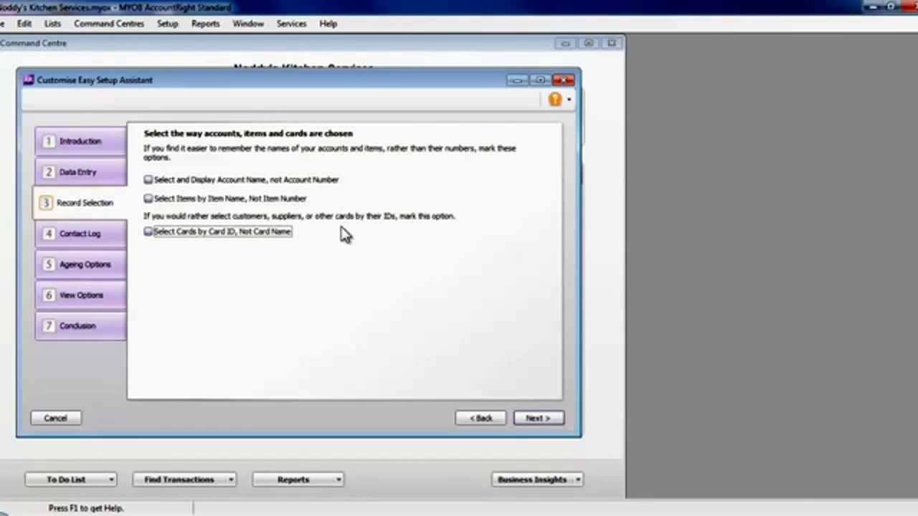
Step: Turn on contact log entries for every cheque, deposit, sale and purchase, and continue to the ageing options
left_click(531, 419)
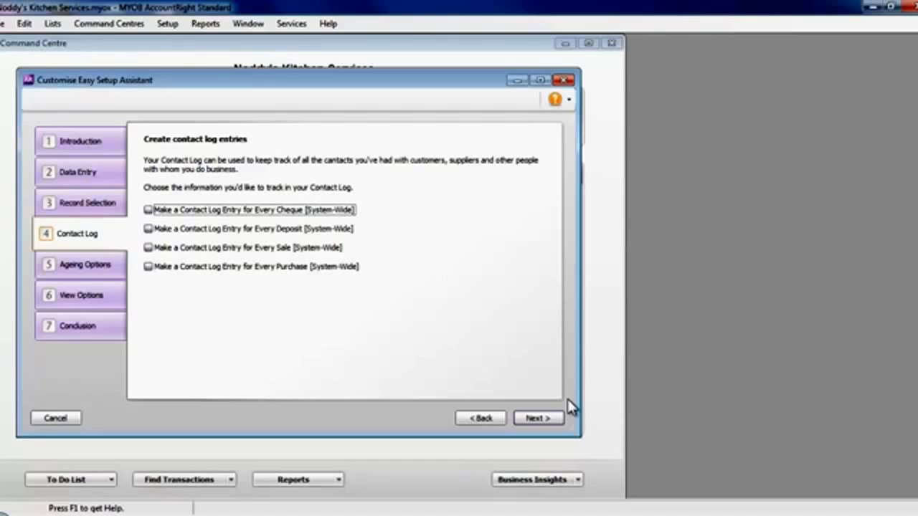
left_click(148, 210)
left_click(148, 228)
left_click(148, 247)
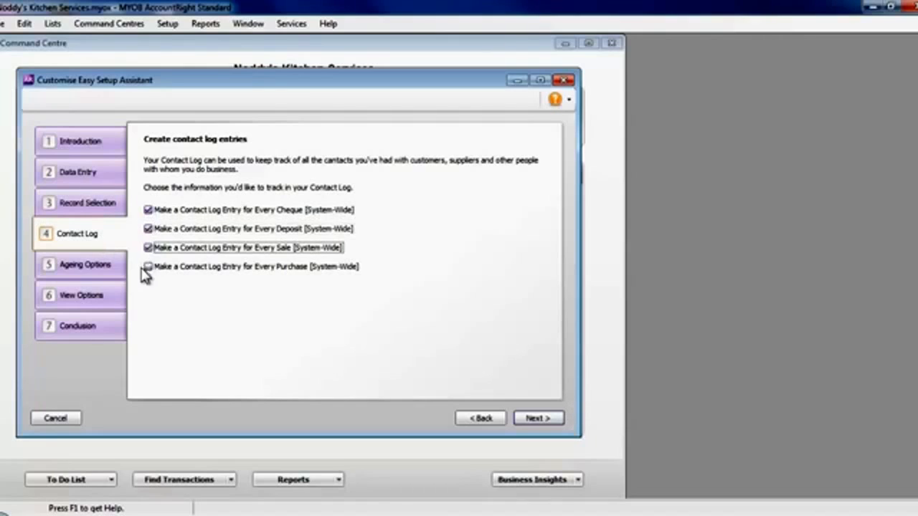
left_click(148, 266)
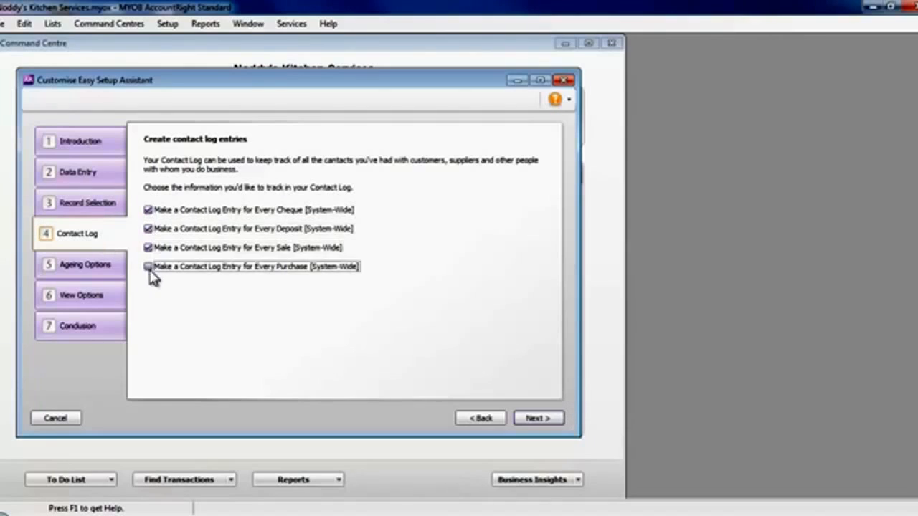
left_click(539, 420)
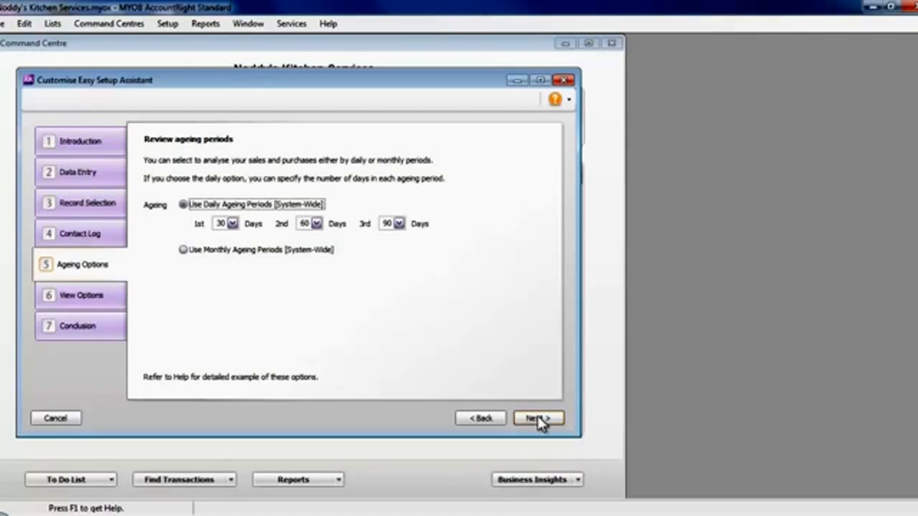
Step: Keep the daily ageing periods, turn on the preference to use Help from the Internet, and finish the Customise assistant
left_click(538, 420)
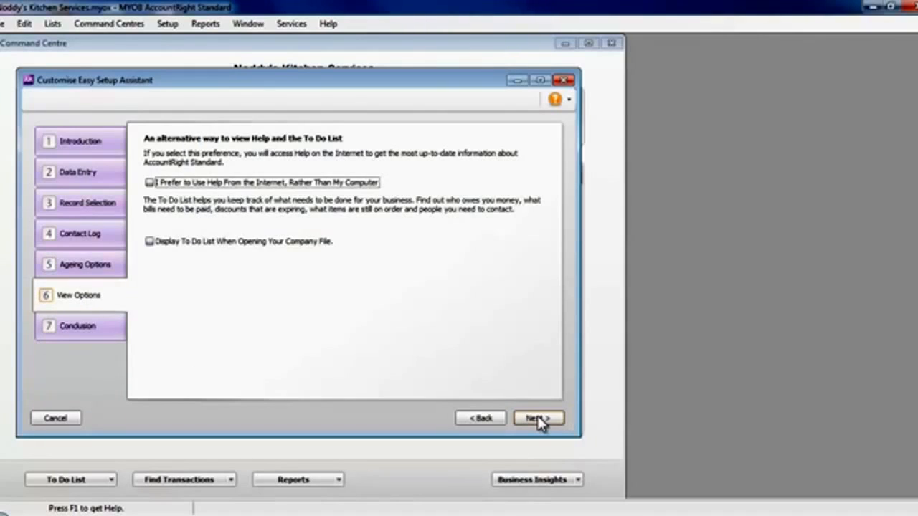
left_click(150, 184)
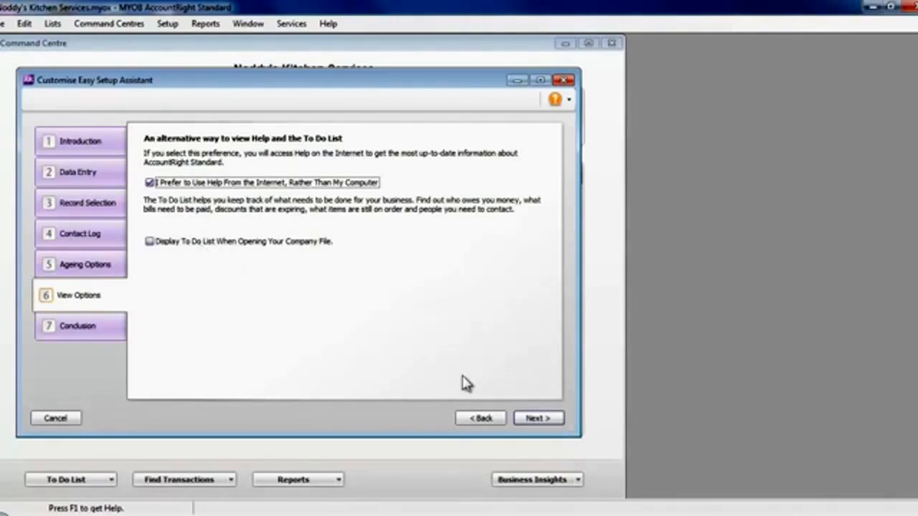
left_click(541, 421)
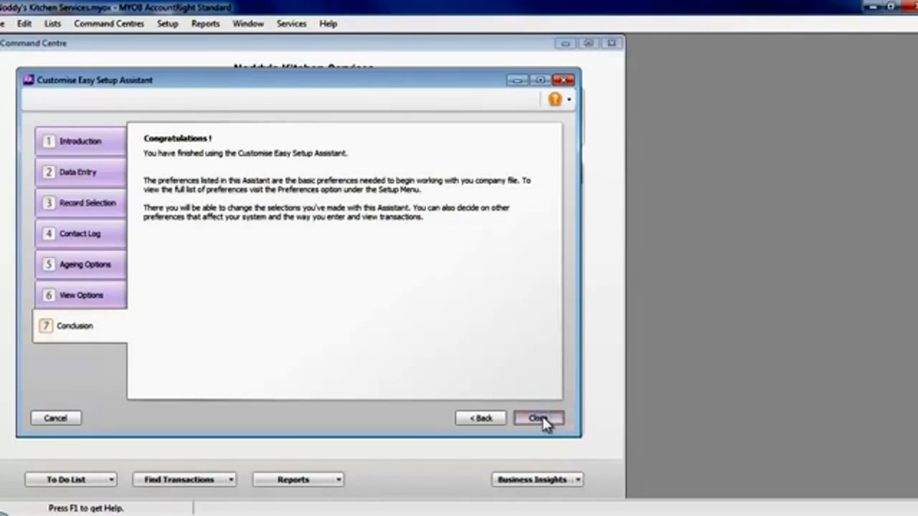
left_click(543, 418)
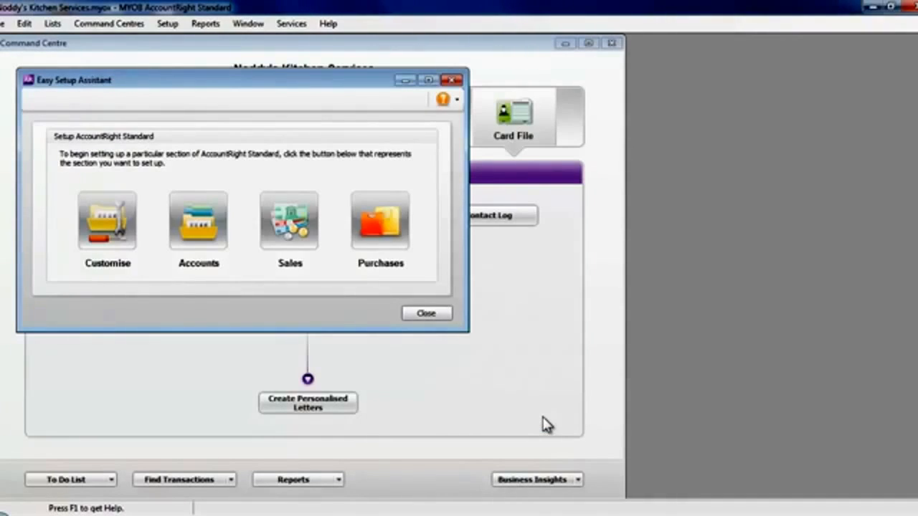
Step: Start the Accounts setup assistant and delete Business Bank Account #3 from the accounts list
left_click(198, 226)
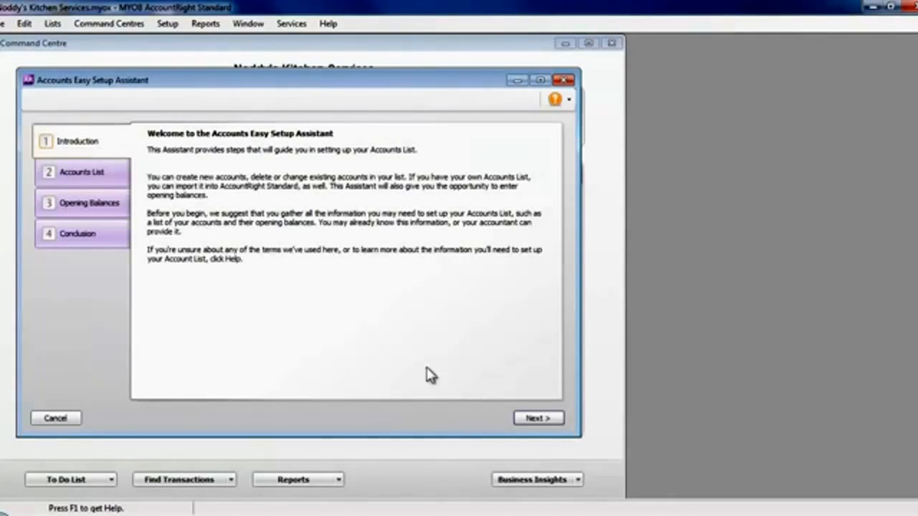
left_click(538, 419)
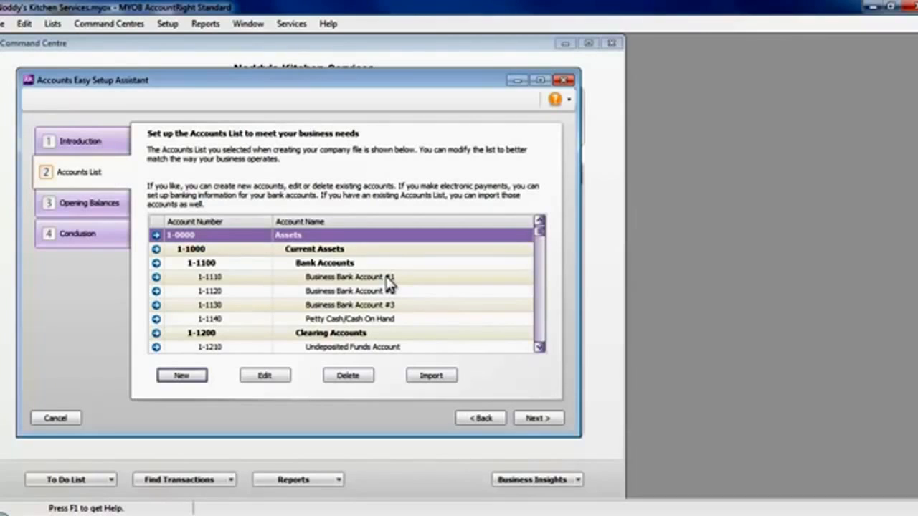
left_click(388, 306)
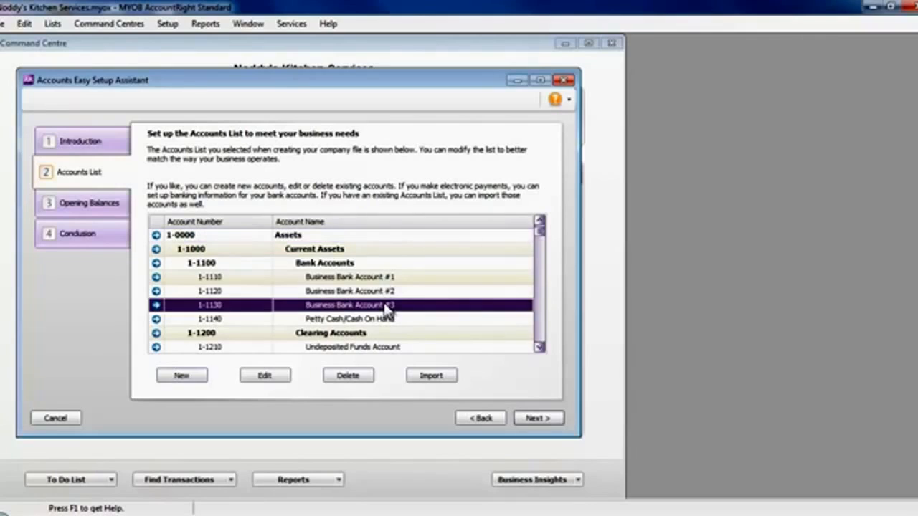
left_click(357, 376)
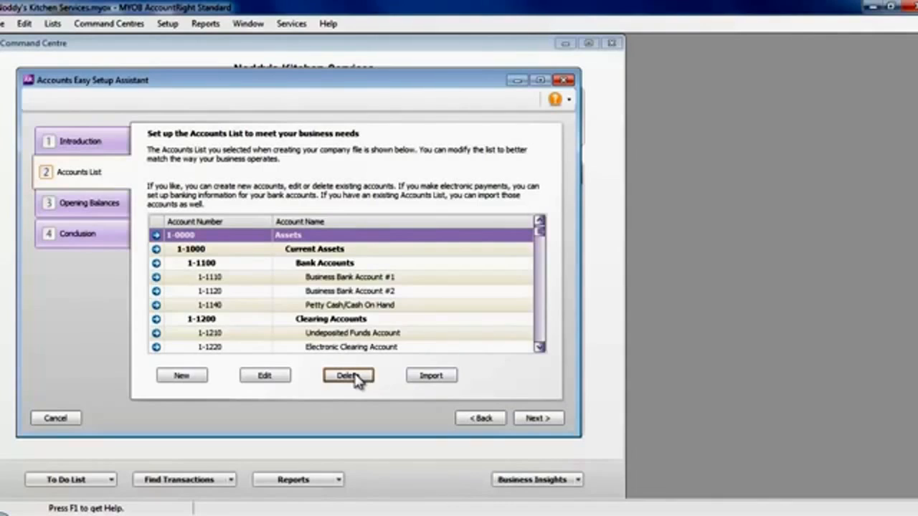
Step: Rename Business Bank Account #1 as ANZ Bank Account and save the account
left_click(372, 288)
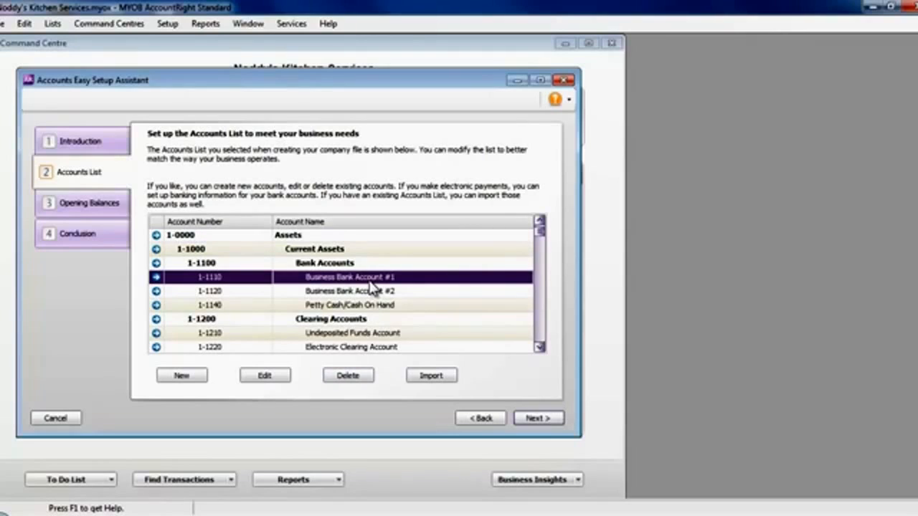
left_click(267, 375)
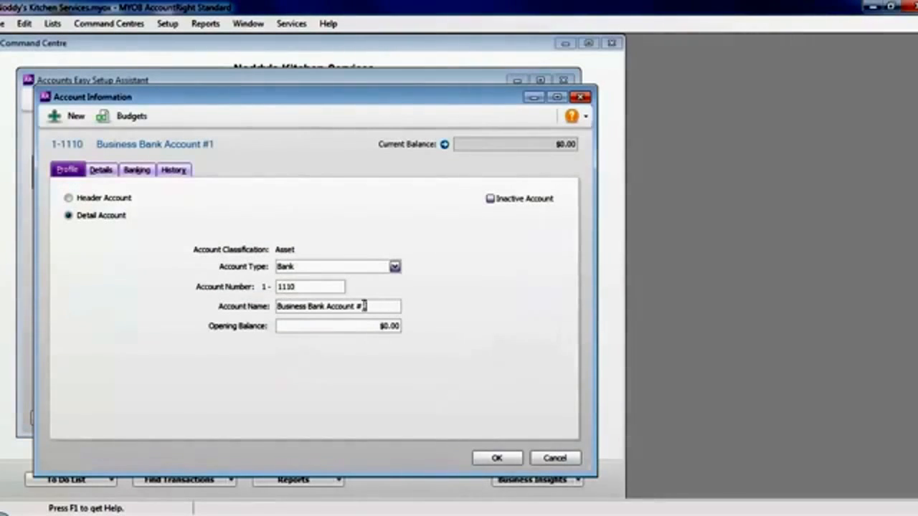
left_click_drag(369, 307, 355, 305)
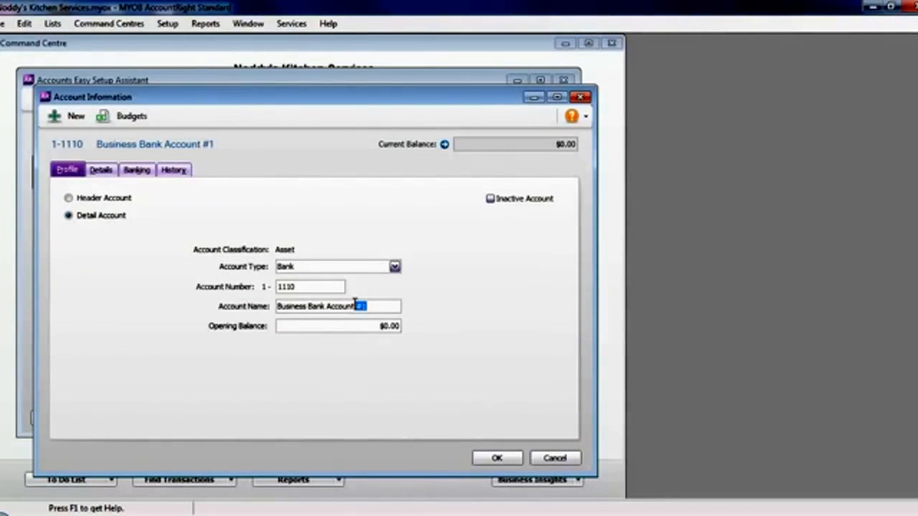
key("BackSpace")
triple_click(288, 306)
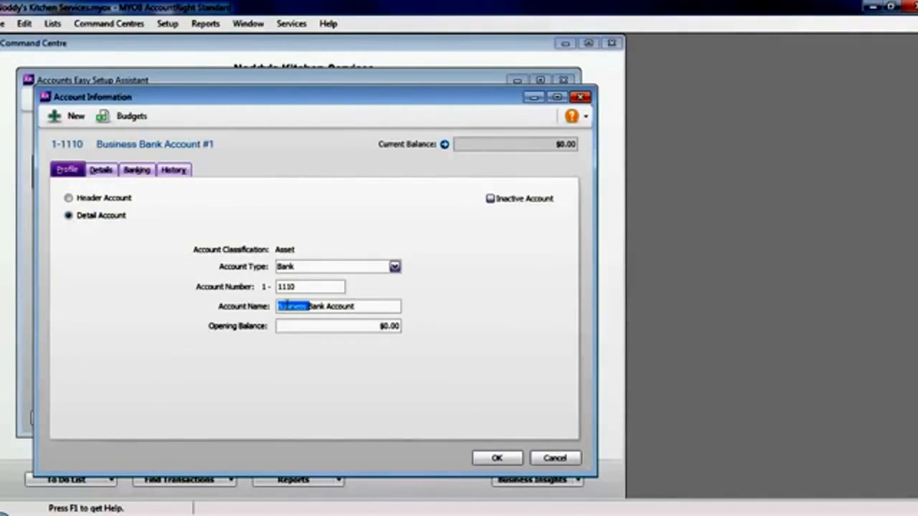
triple_click(289, 305)
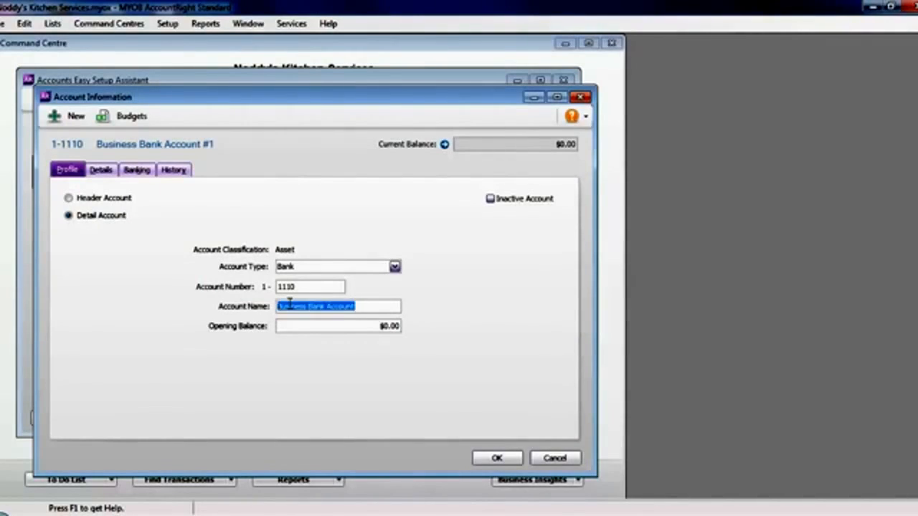
left_click(310, 306)
left_click_drag(309, 306, 271, 306)
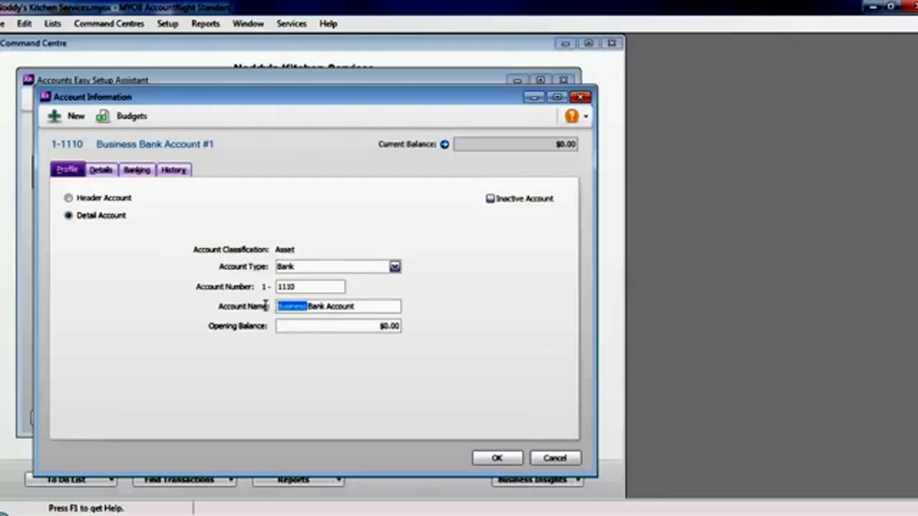
type("ANZ")
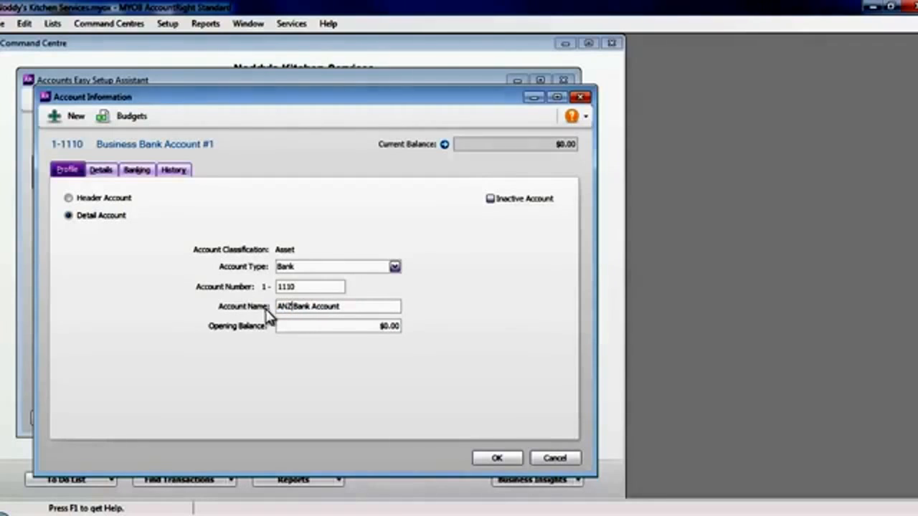
left_click(495, 459)
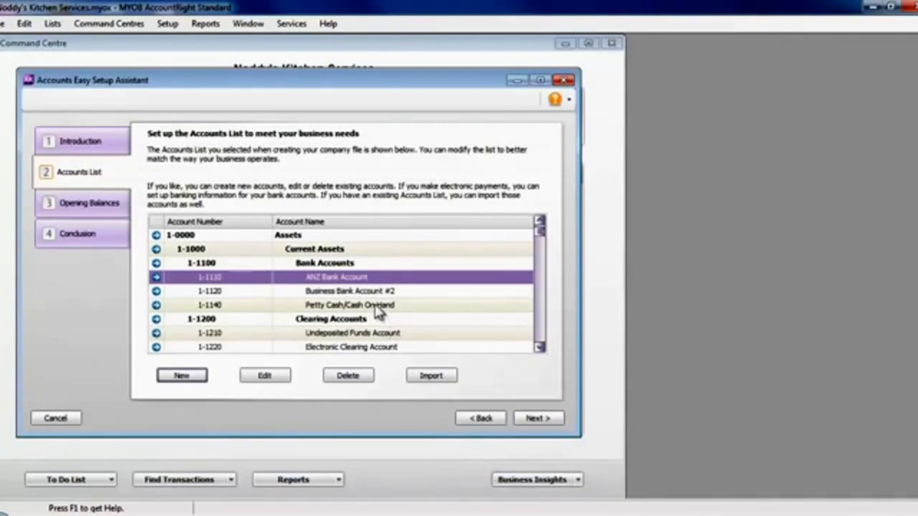
Step: Rename Business Bank Account #2 as ANZ Savings Account and save the account
left_click(371, 294)
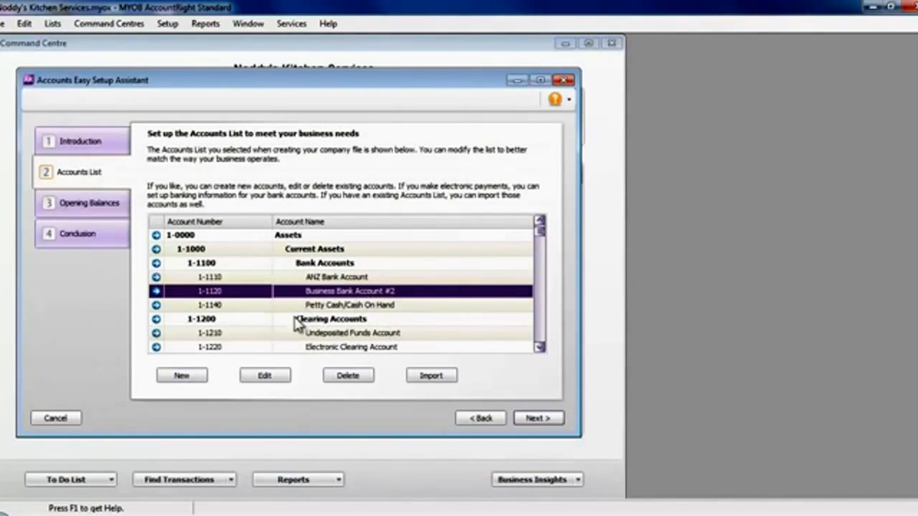
left_click(275, 378)
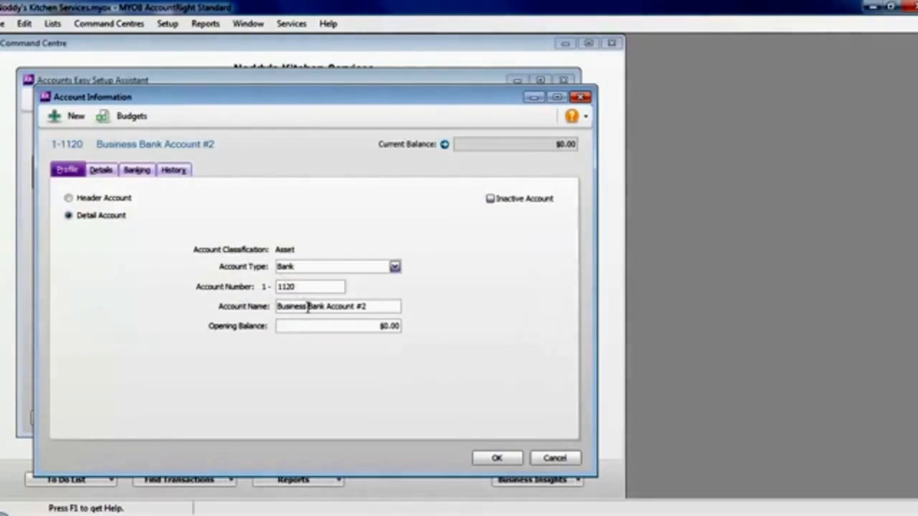
left_click(322, 310)
left_click_drag(327, 306, 233, 309)
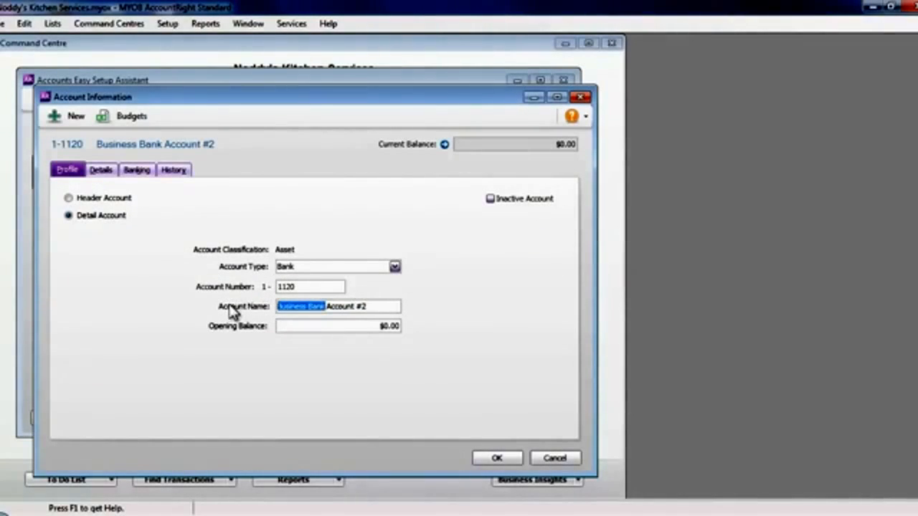
type("ANZ Sav")
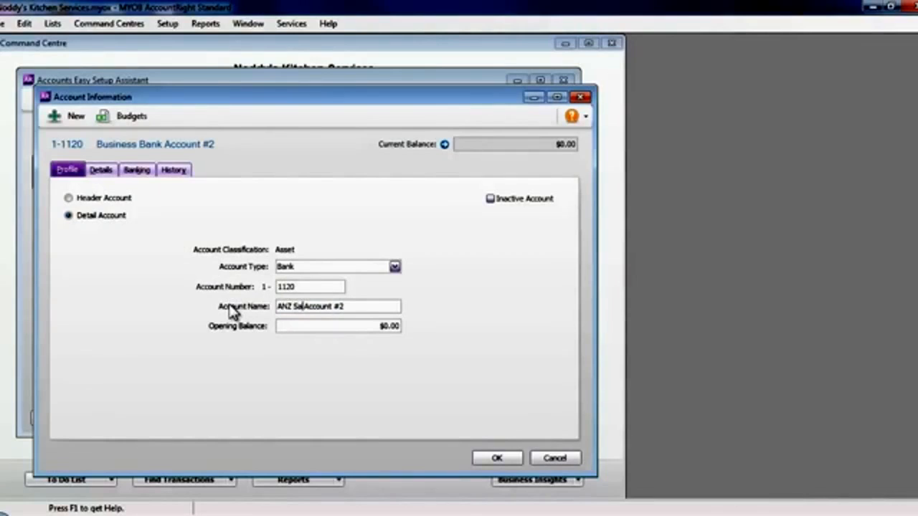
type("ings")
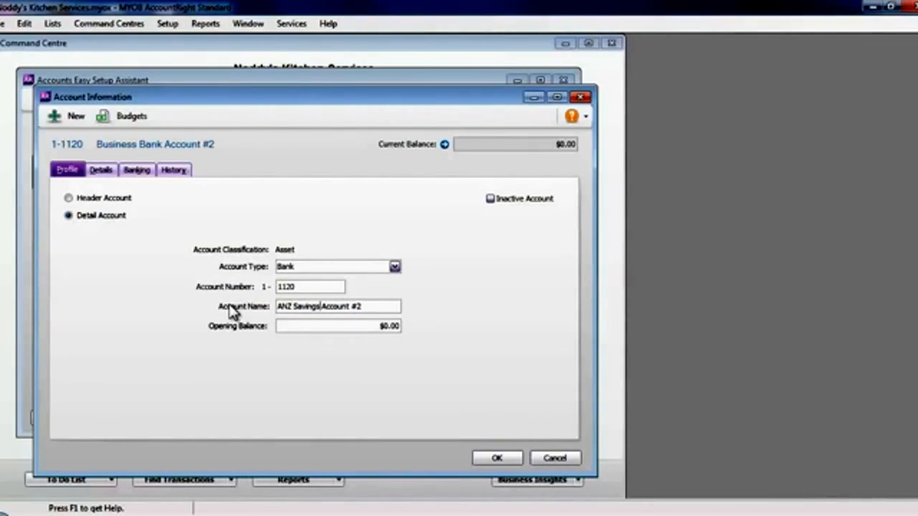
left_click(364, 306)
key("BackSpace")
key("BackSpace")
left_click(502, 458)
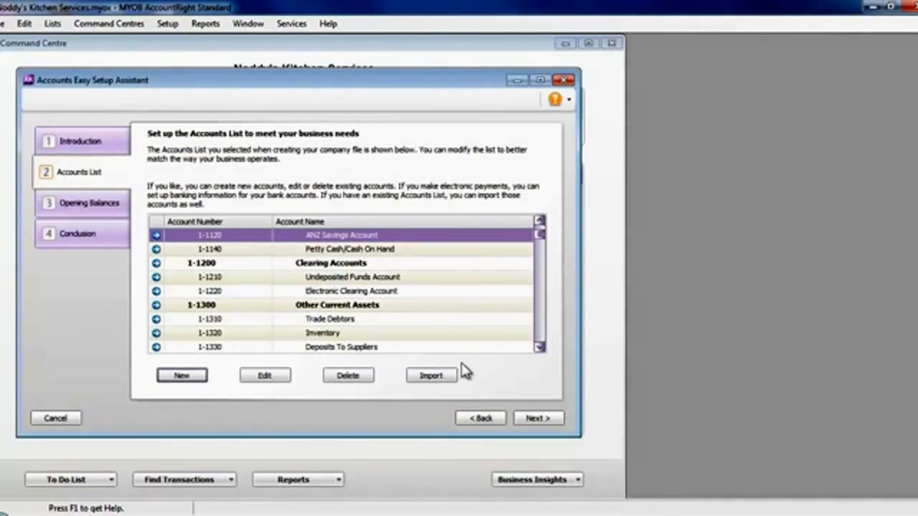
Step: Delete the Low Value Pool At Cost account from the non-current assets in the accounts list
left_click(539, 223)
left_click(539, 222)
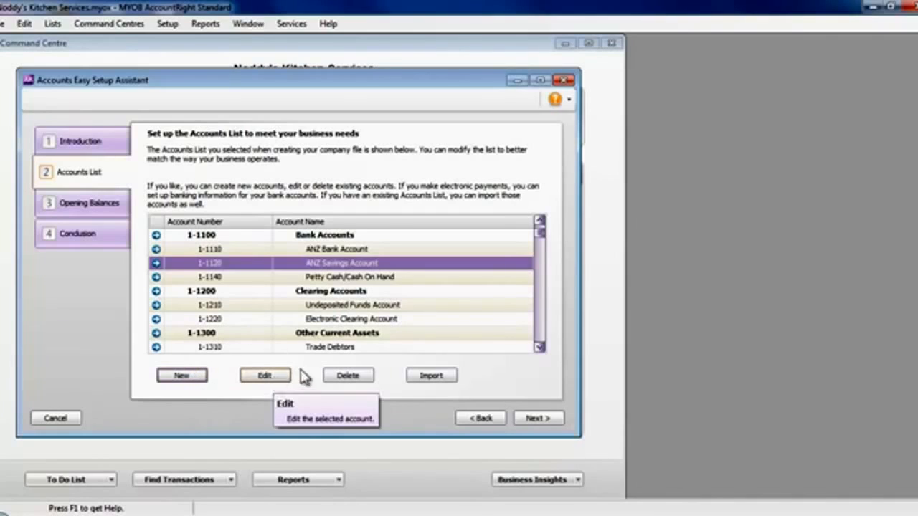
left_click(540, 348)
left_click(541, 348)
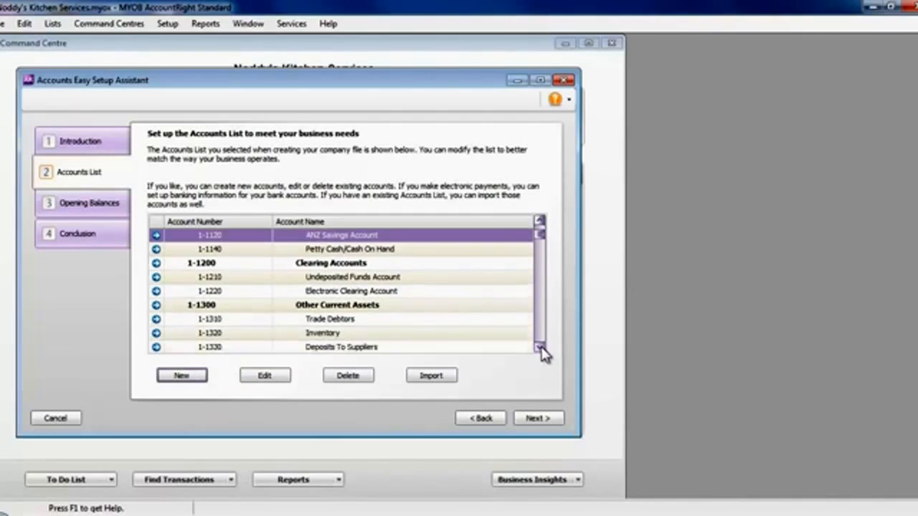
left_click(540, 348)
left_click(540, 348)
left_click(540, 348)
left_click(540, 348)
left_click(540, 348)
left_click(540, 348)
left_click(540, 348)
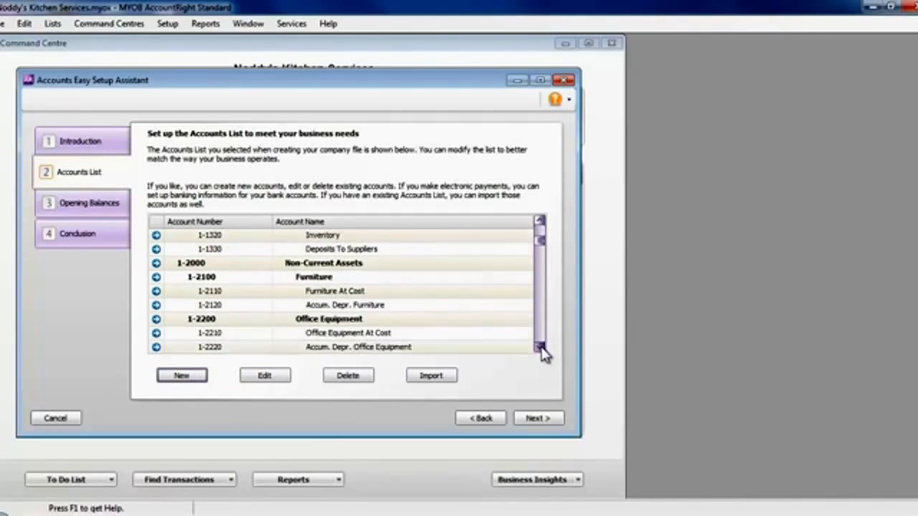
left_click(541, 348)
left_click(540, 347)
left_click(540, 348)
left_click(540, 348)
left_click(540, 347)
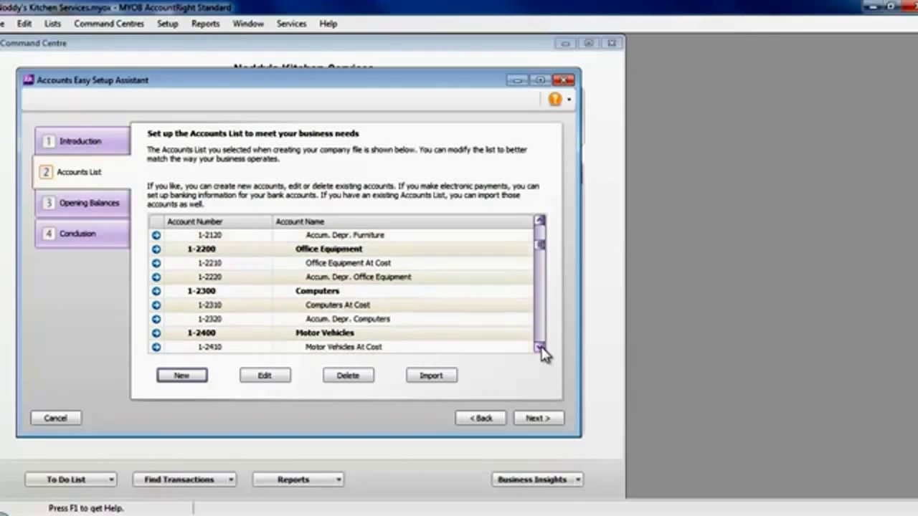
left_click(540, 347)
left_click(540, 348)
left_click(540, 348)
left_click(540, 348)
left_click(540, 347)
left_click(540, 348)
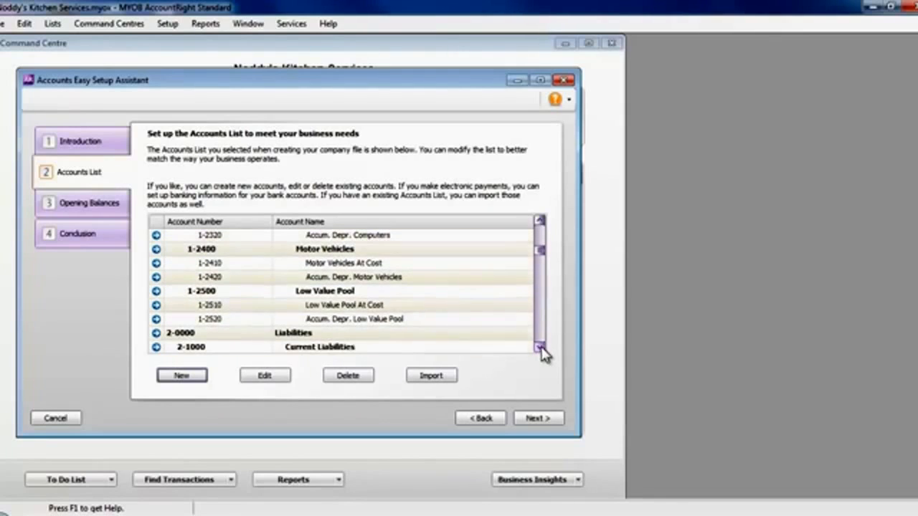
left_click(410, 309)
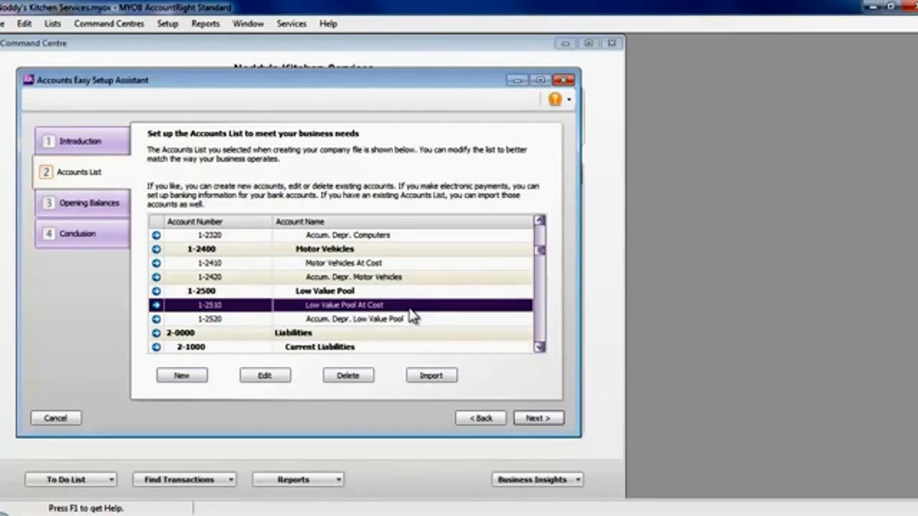
left_click(357, 380)
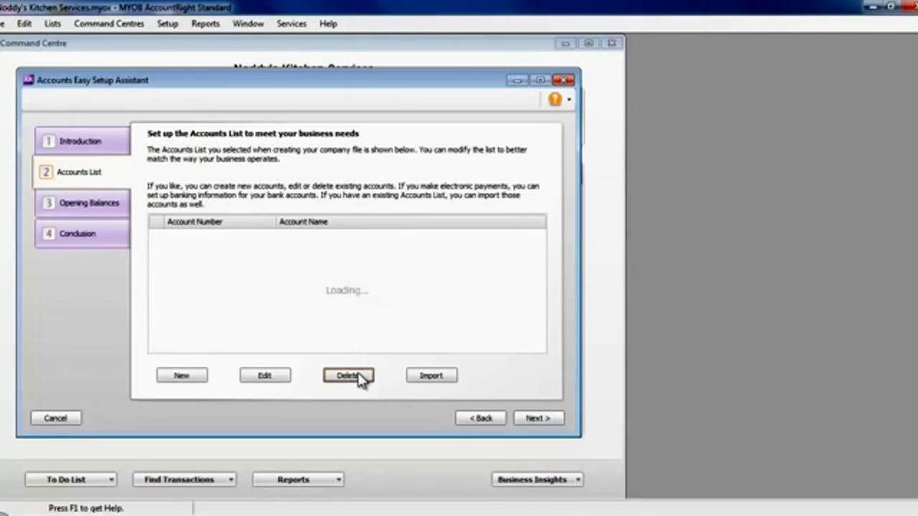
Step: Review the liability, equity, income and expense accounts in the accounts list, and continue to the opening balances
left_click(539, 336)
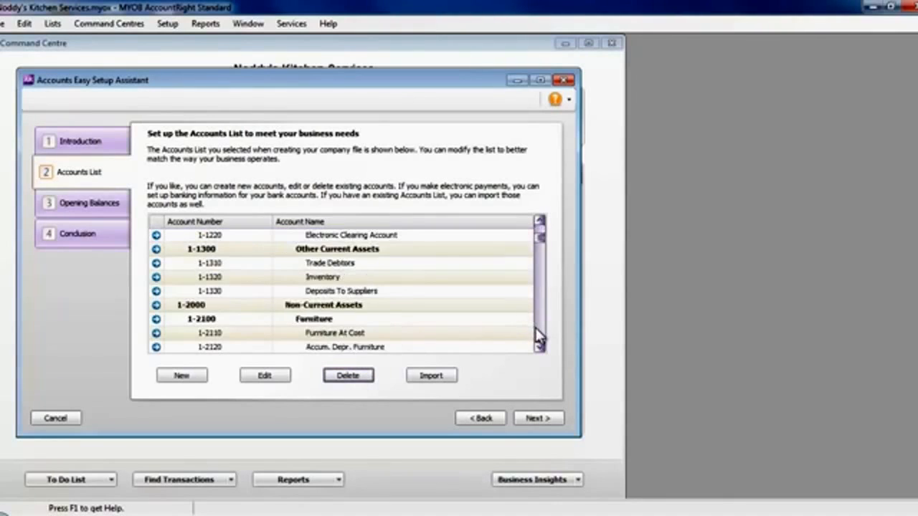
left_click(537, 329)
left_click(538, 329)
left_click(537, 330)
left_click(537, 330)
left_click(537, 330)
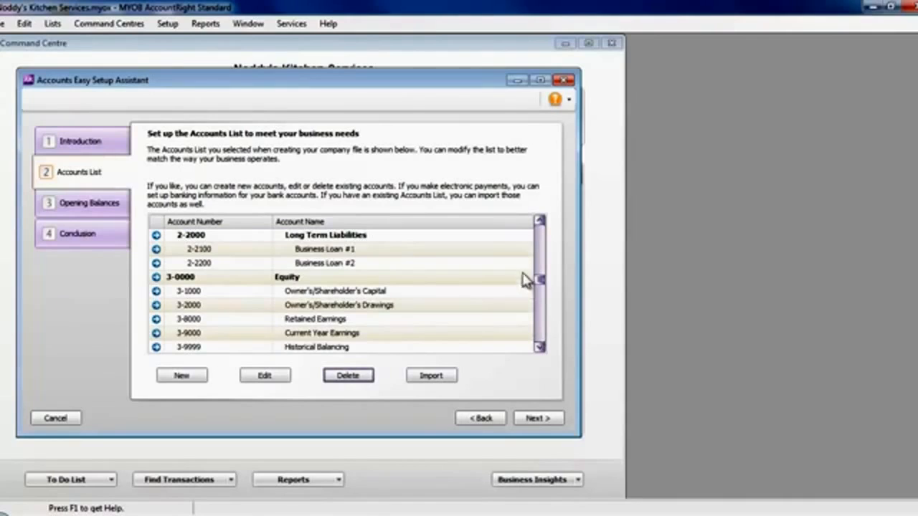
left_click(539, 242)
left_click(539, 242)
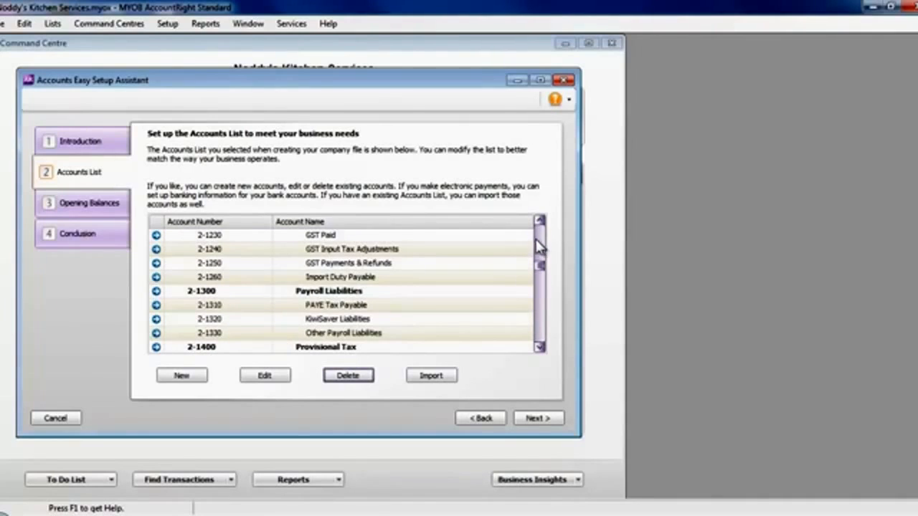
left_click(542, 310)
left_click(539, 318)
left_click(539, 322)
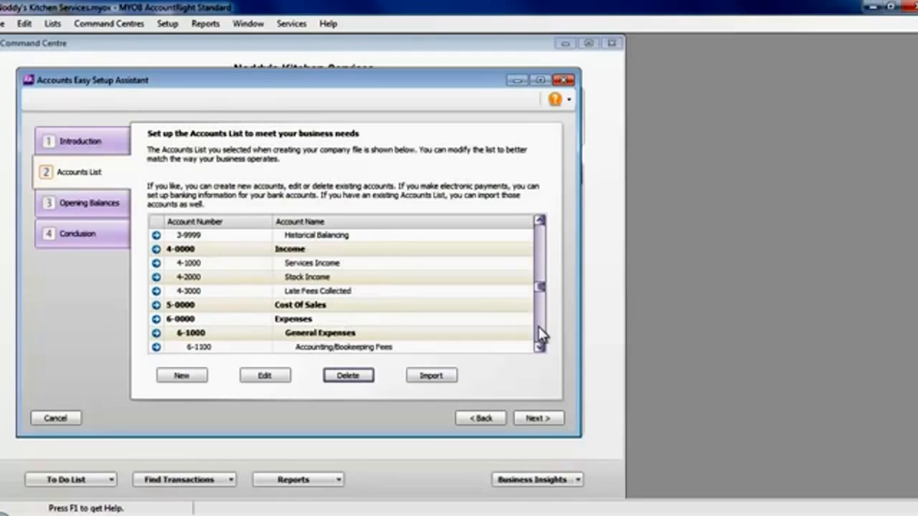
left_click(540, 330)
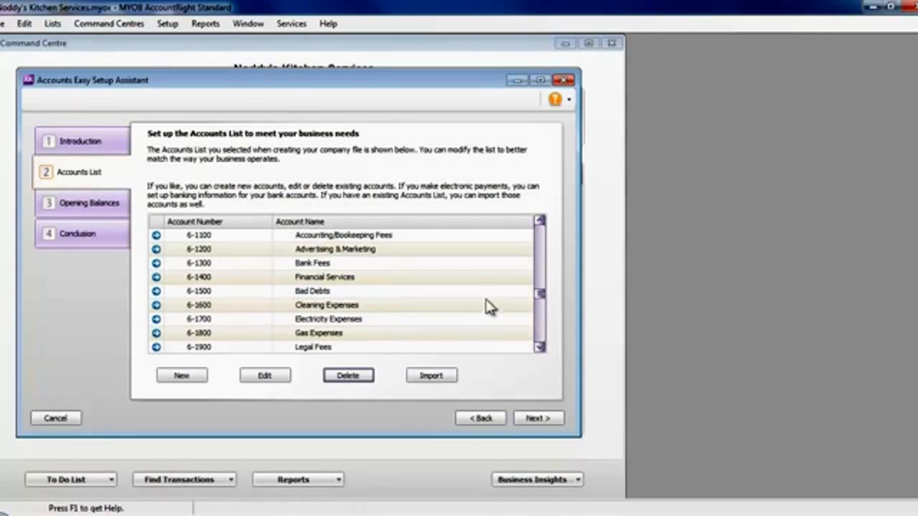
left_click(538, 422)
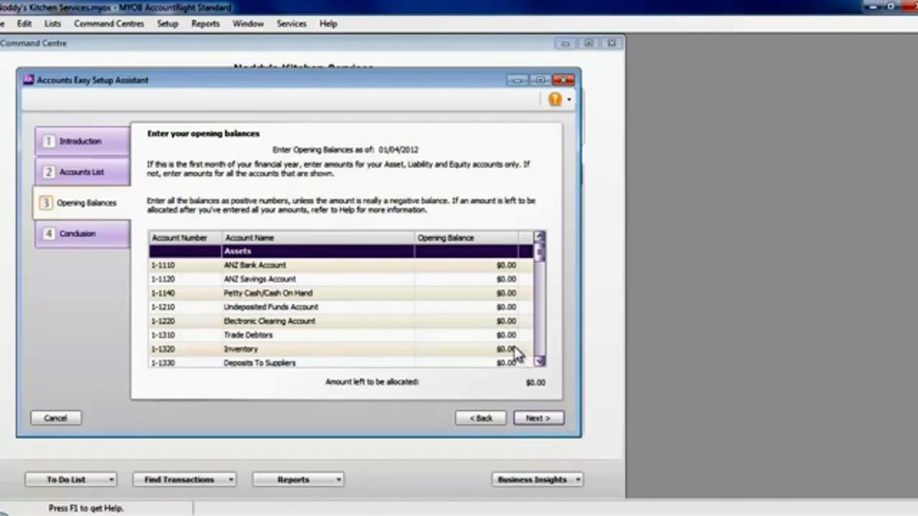
Step: Set the opening balances of ANZ Bank Account to $1,500.00 and ANZ Savings Account to $5,000.00
left_click(494, 265)
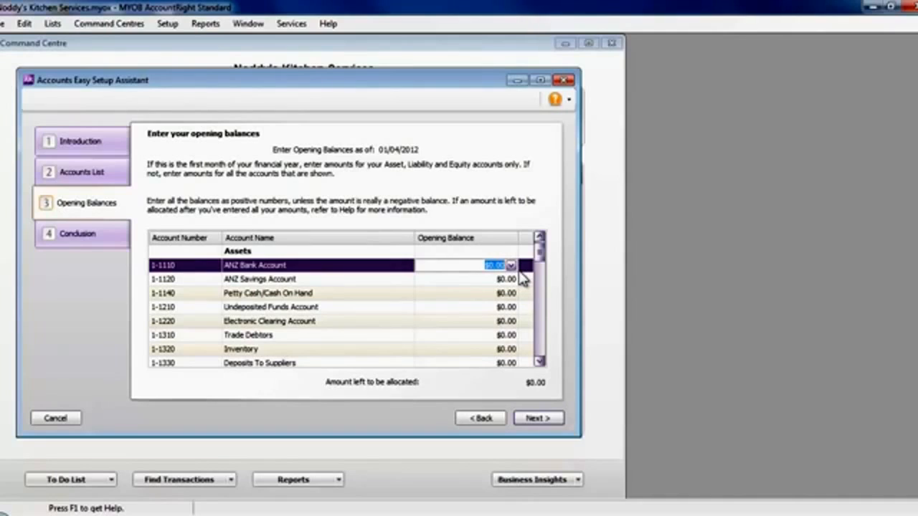
type("150.00")
type("0")
key("Tab")
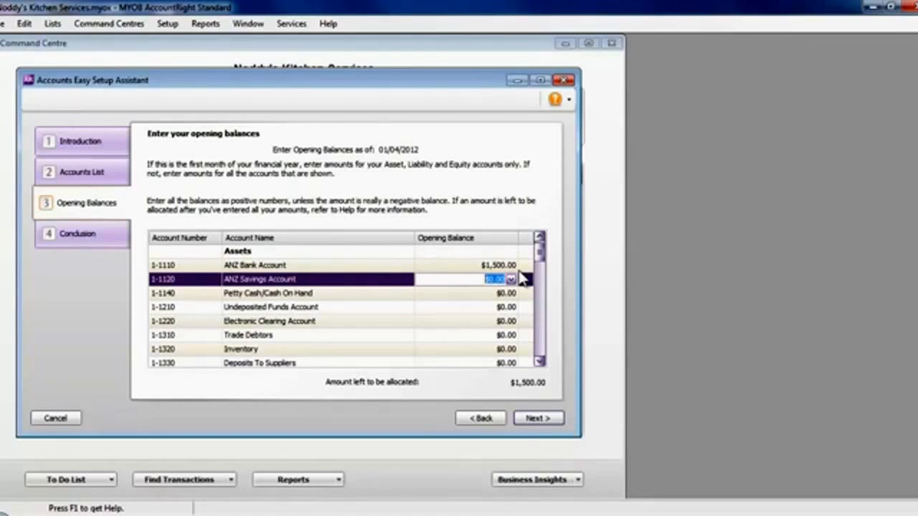
type("500.000")
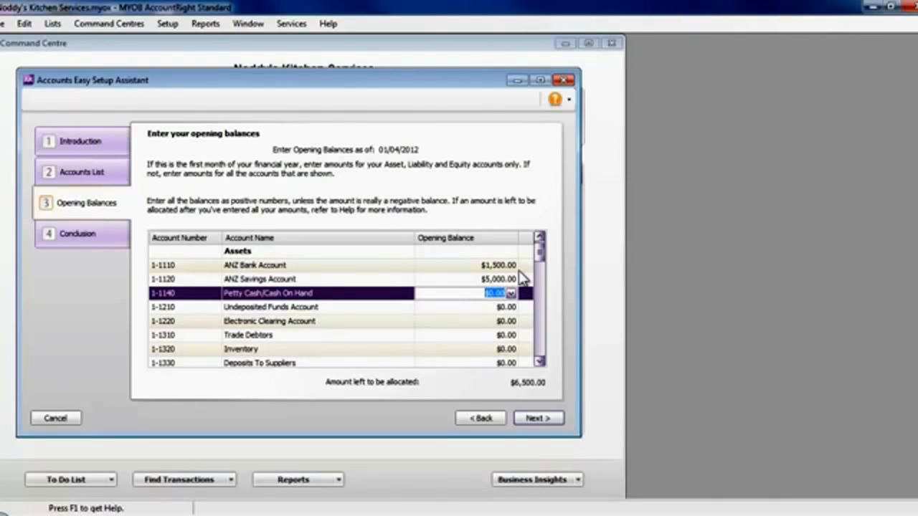
Step: Set the opening balances of Trade Debtors to $1,600.00 and Inventory to $8,000.00
key("Tab")
key("Tab")
key("Tab")
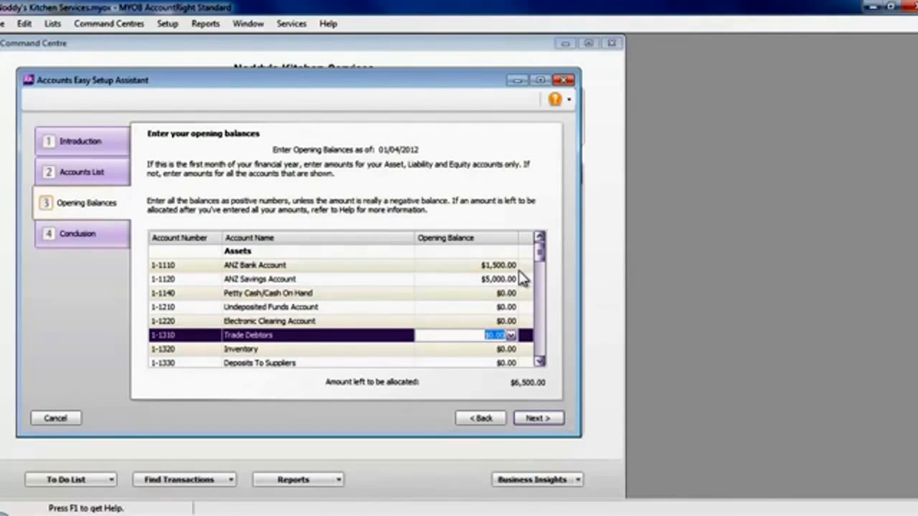
type("1600")
key("Tab")
type("8000")
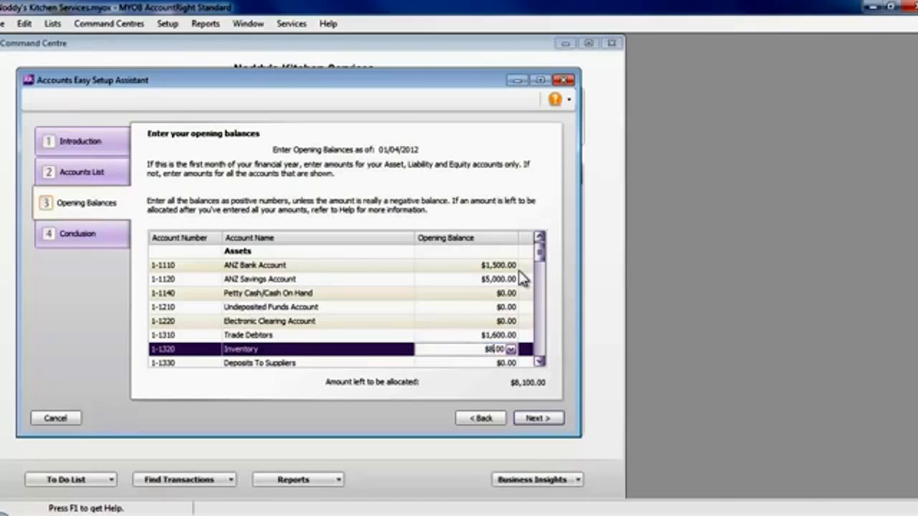
type("000")
key("Tab")
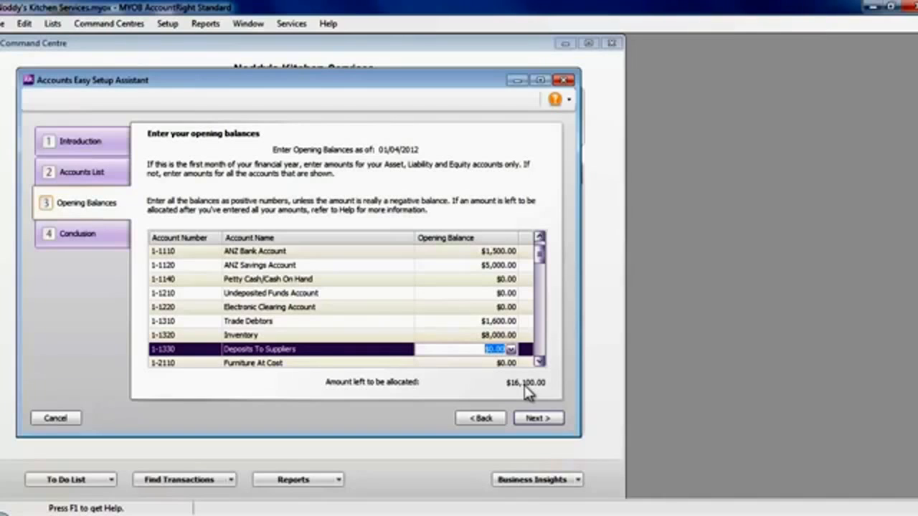
Step: Accept the opening balances and finish the accounts setup assistant
left_click(538, 419)
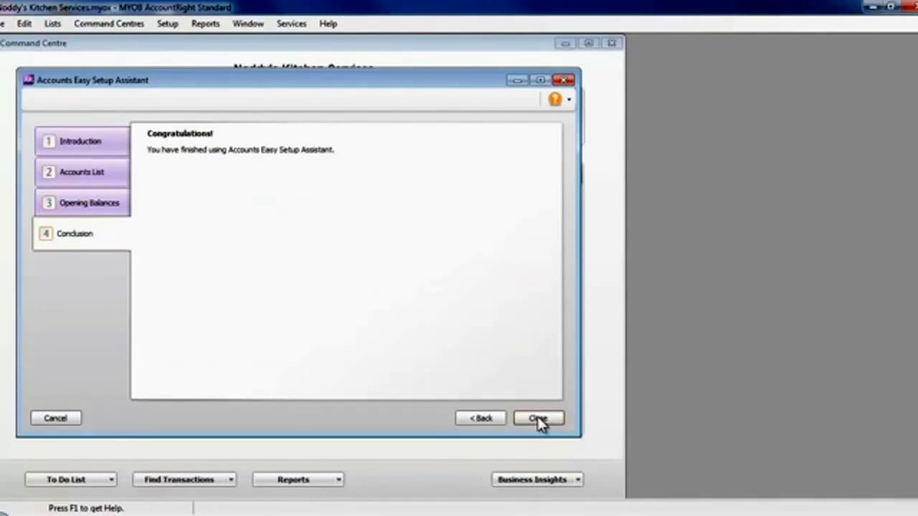
left_click(539, 420)
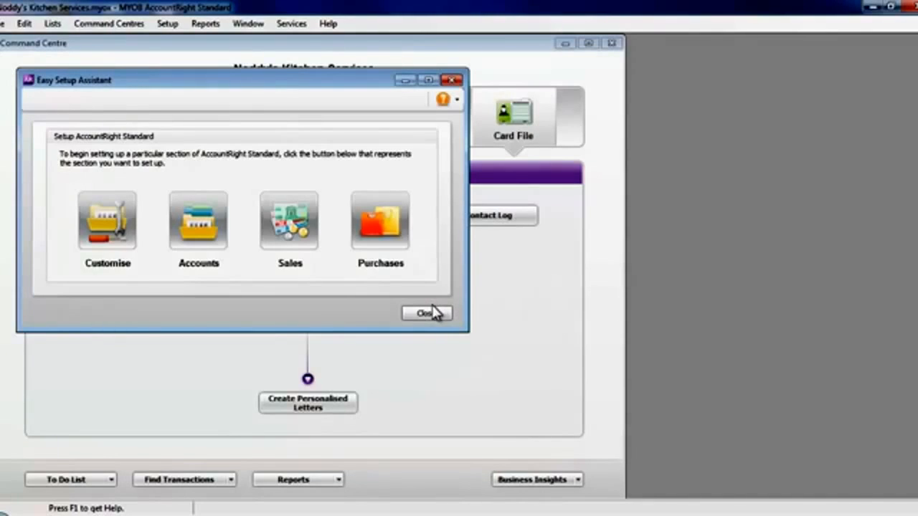
Step: Start the sales setup assistant and use Service as the default sales layout
left_click(290, 225)
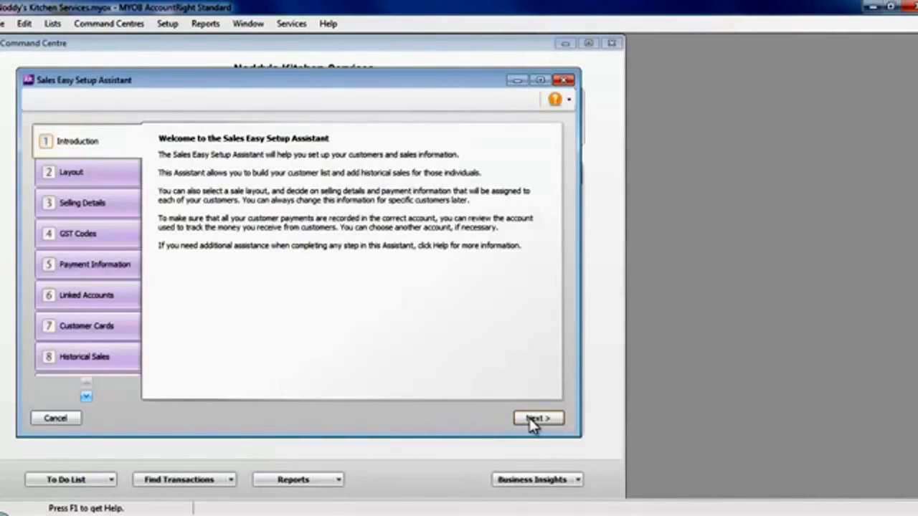
left_click(537, 419)
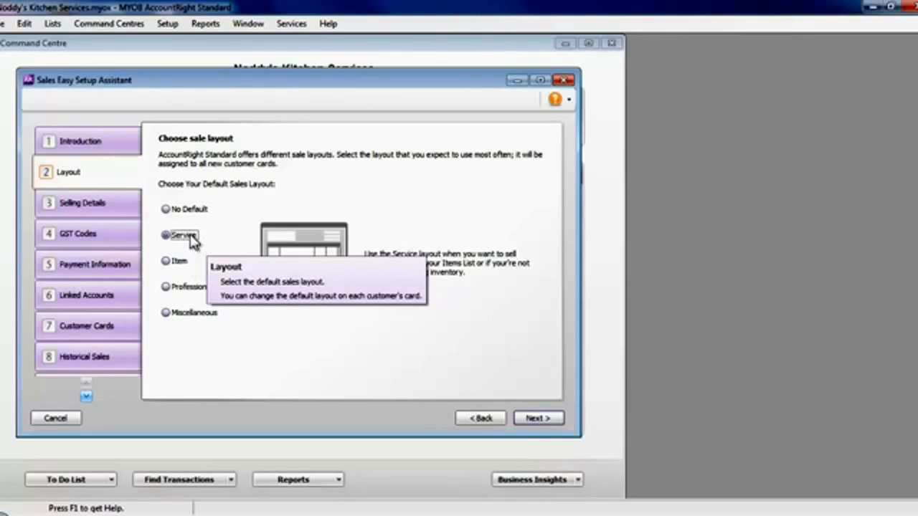
left_click(539, 418)
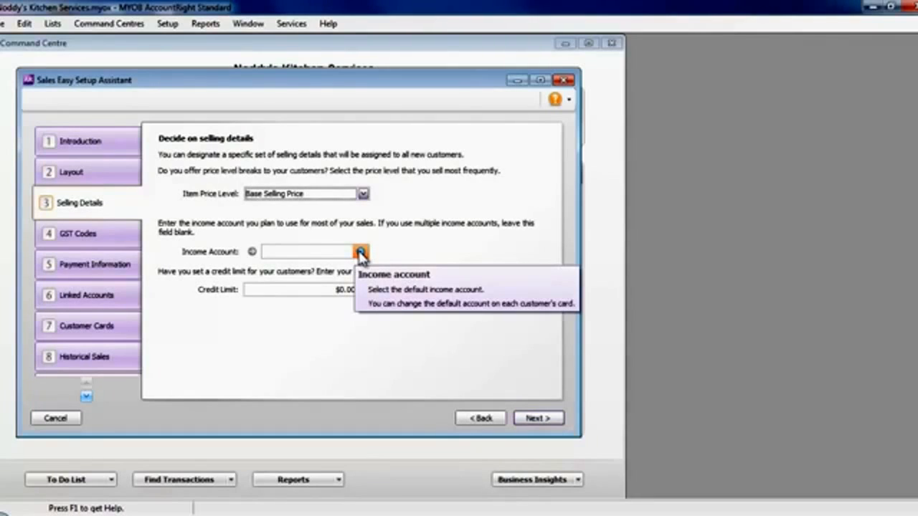
Step: Set the default income account to 4-1000 Services Income and the customer credit limit to $5,000.00, keeping Base Selling Price as the price level
left_click(360, 253)
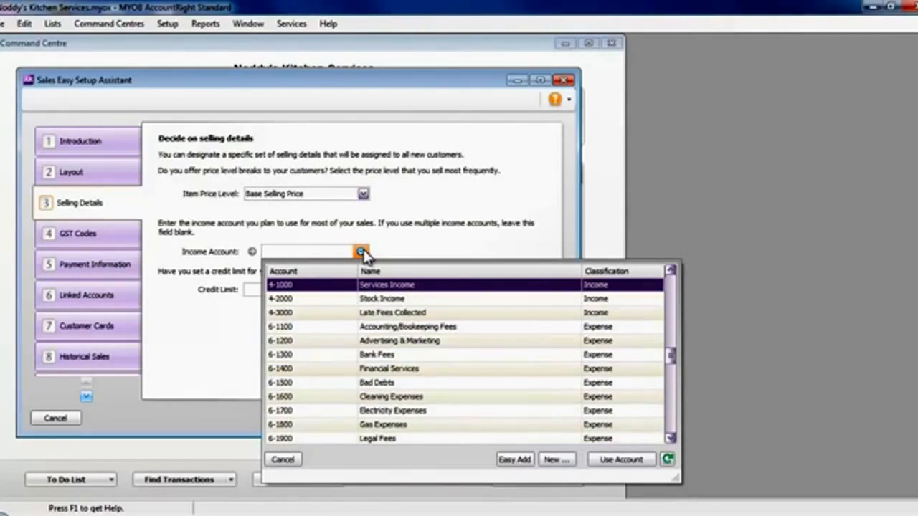
double_click(378, 287)
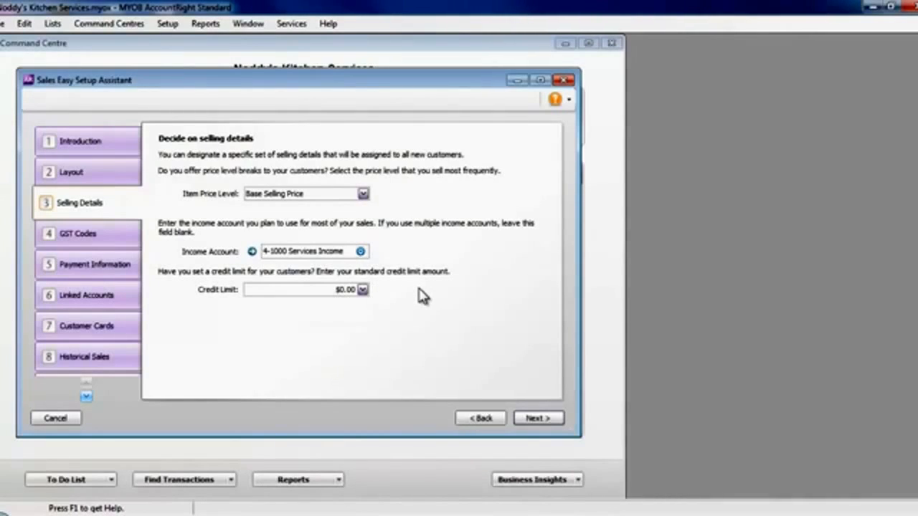
left_click(333, 291)
type("5,00")
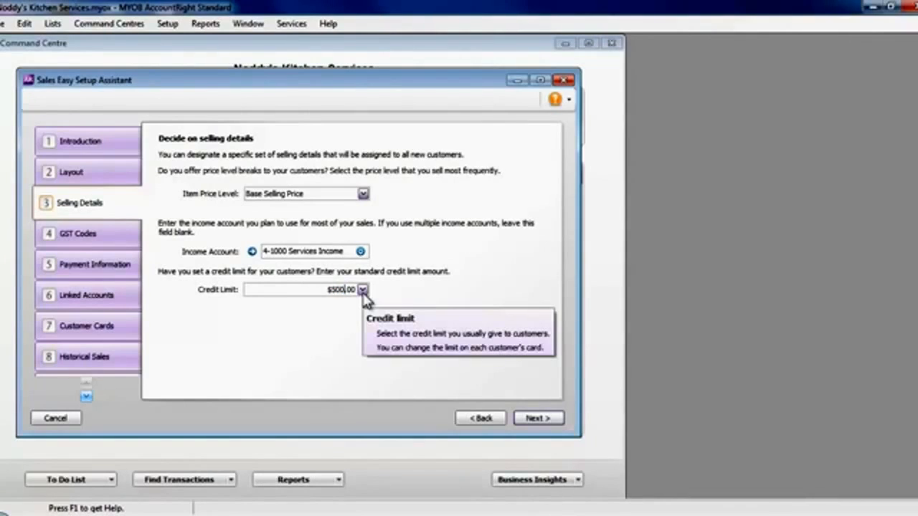
type("0")
key("Tab")
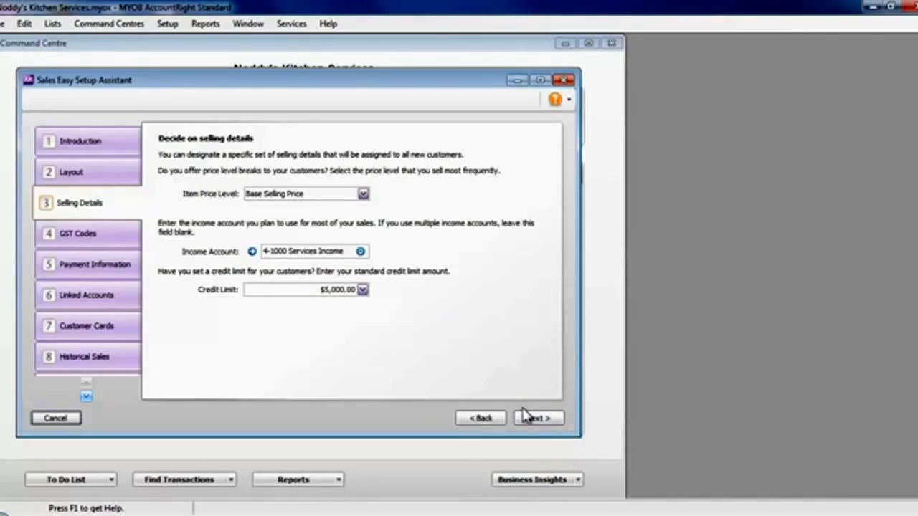
mouse_move(299, 201)
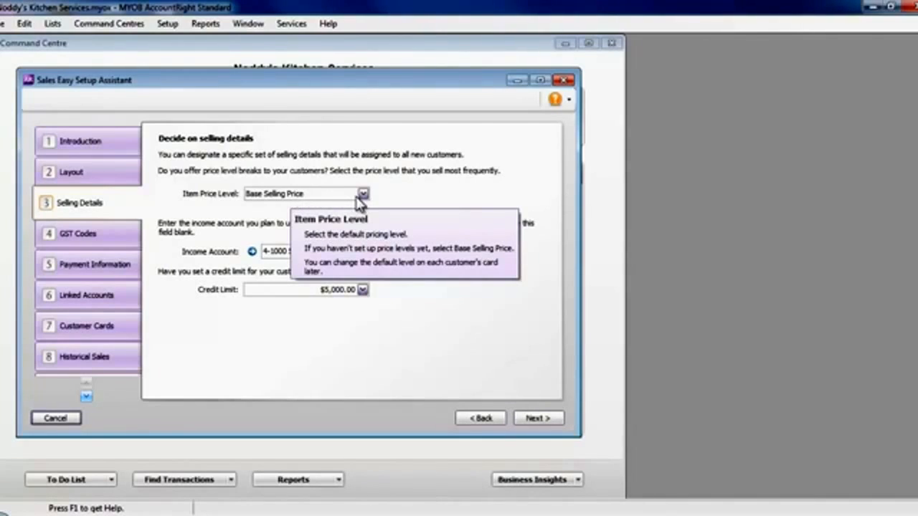
left_click(534, 423)
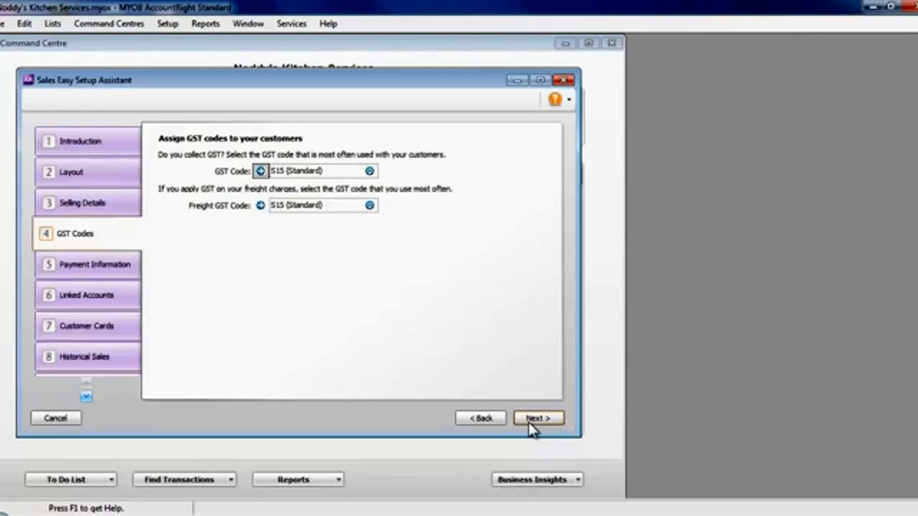
Step: Accept S15 (Standard) for both customer GST codes and set the default payment method to Other
left_click(538, 423)
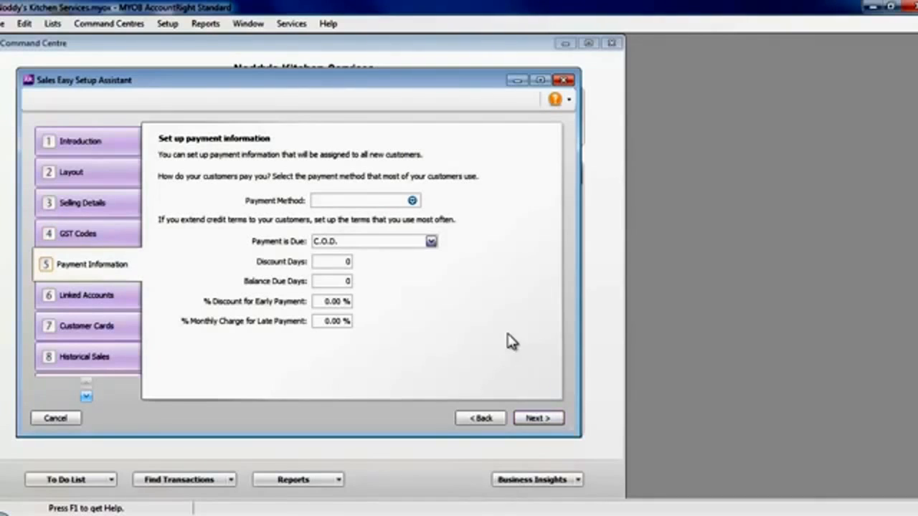
left_click(412, 201)
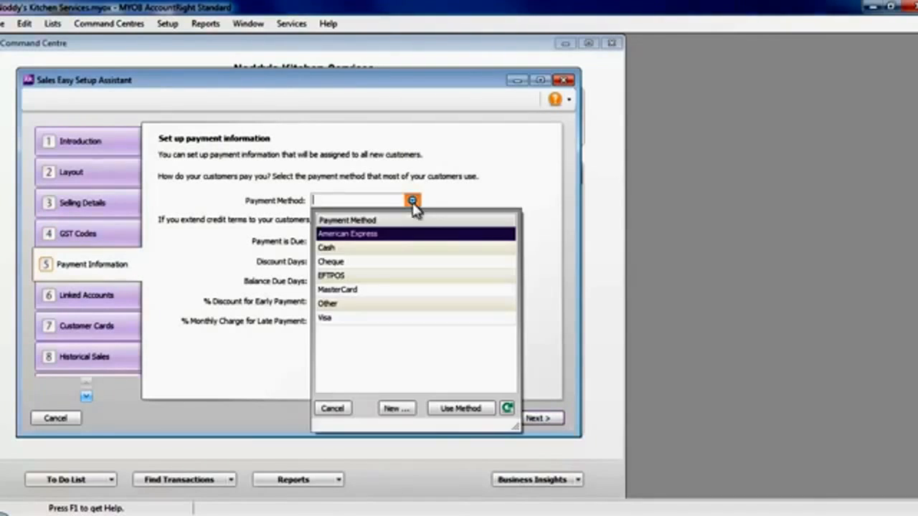
left_click(349, 308)
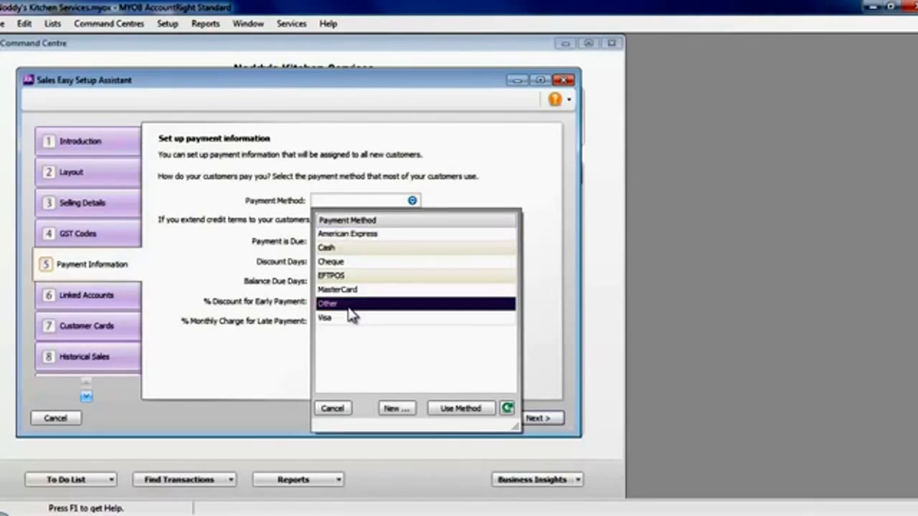
double_click(350, 308)
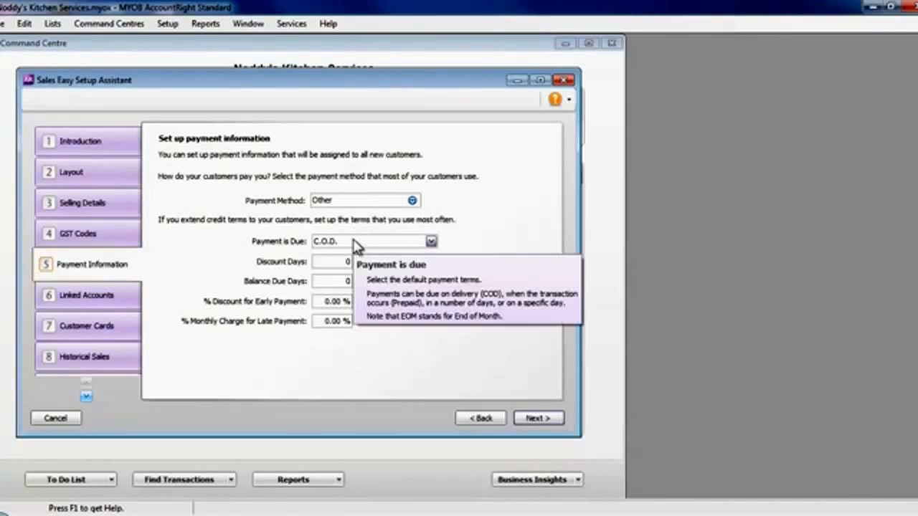
Step: Set the customer payment terms to No. of Days after EOM with 20 balance due days
left_click(430, 242)
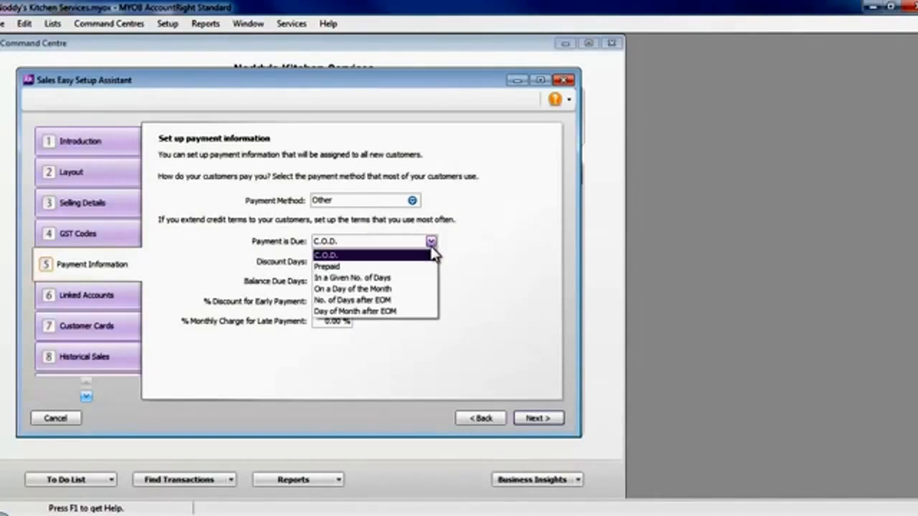
left_click(393, 302)
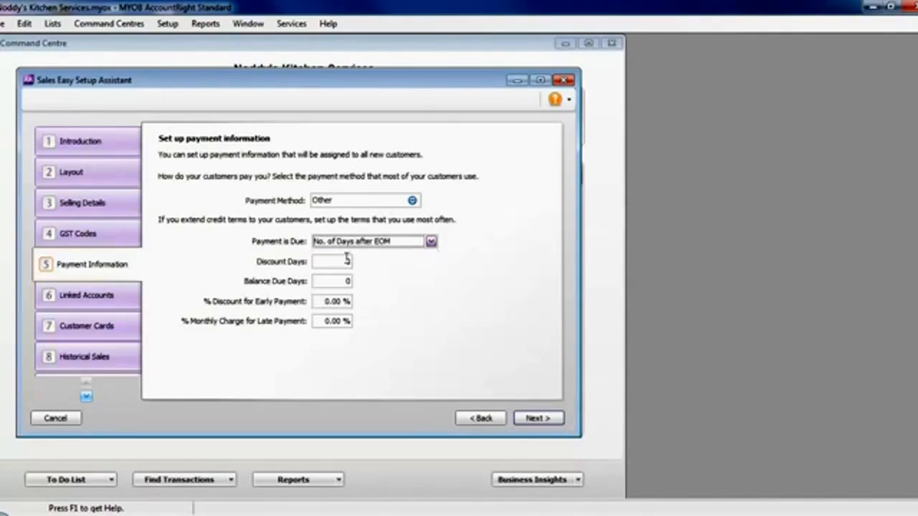
left_click(347, 281)
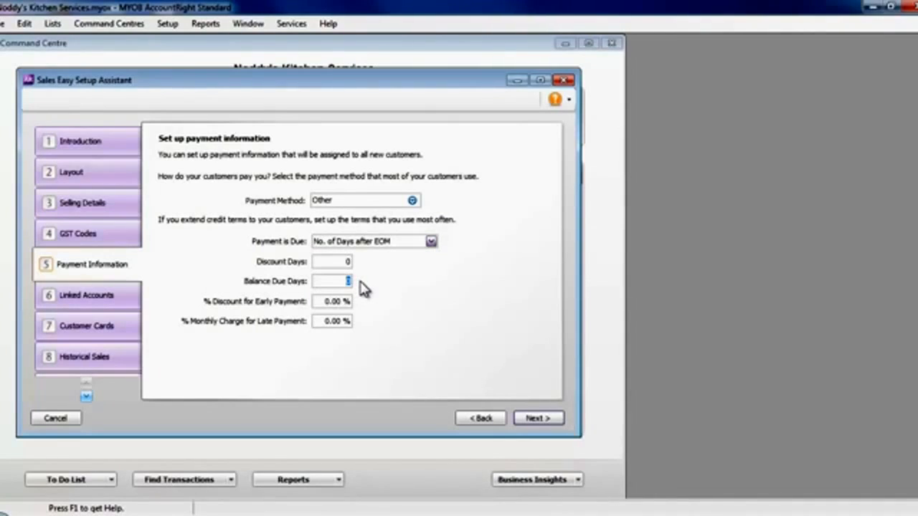
type("20")
key("Tab")
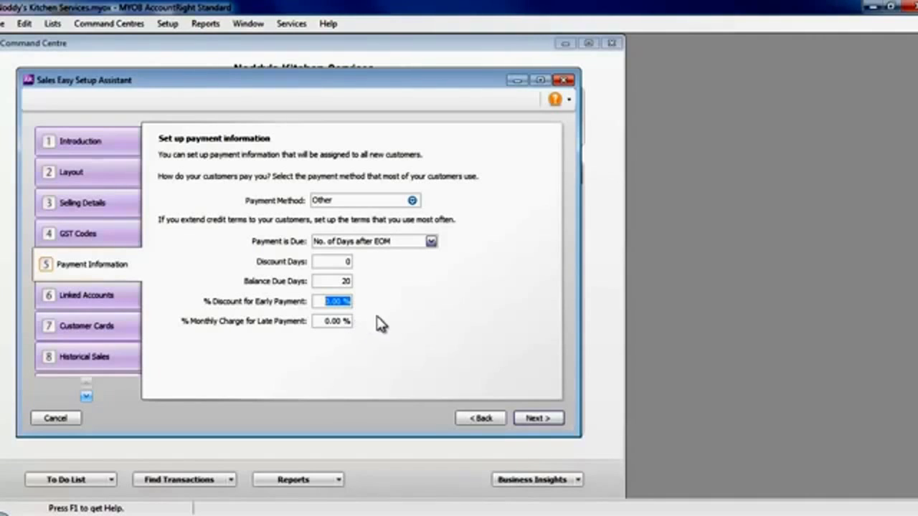
Step: Accept the payment information and the default linked accounts for customer receipts and undeposited funds, and continue to the customer cards
left_click(551, 421)
left_click(551, 422)
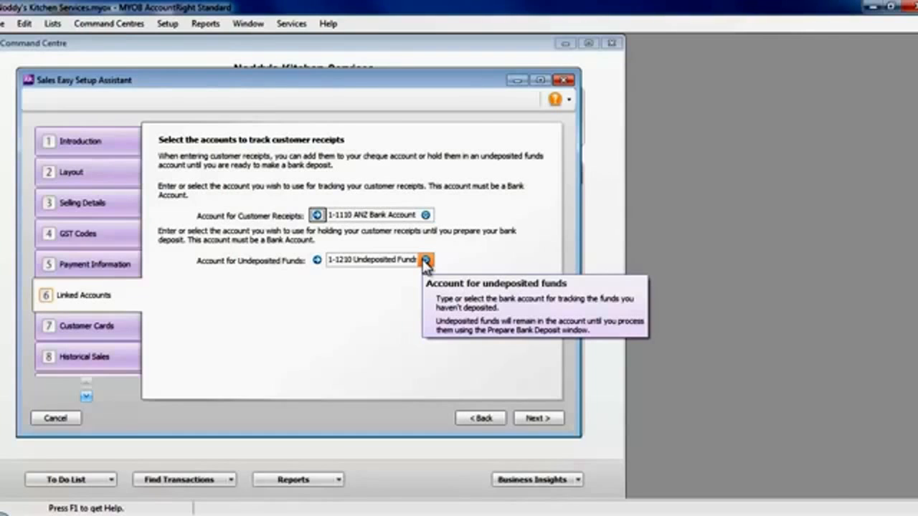
left_click(536, 418)
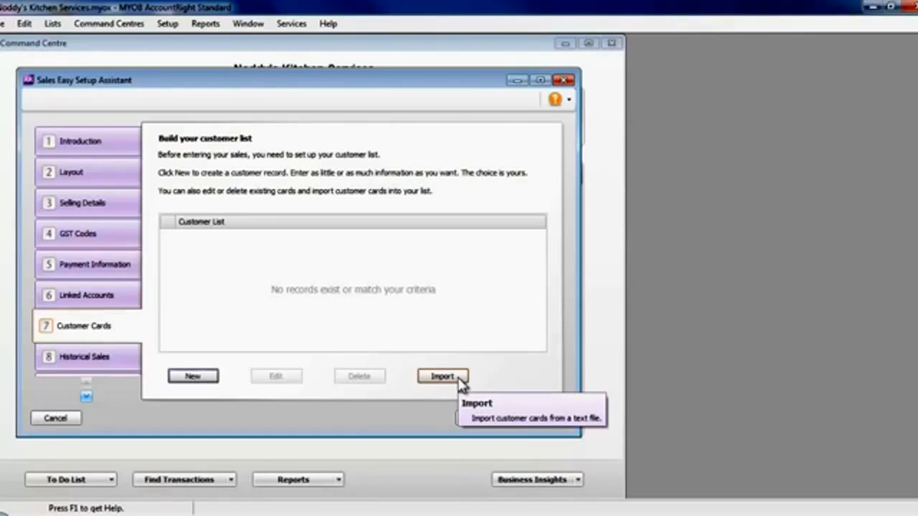
Step: Apply the default settings to new cards and add a customer card for the company Eco Kitchens Ltd
left_click(206, 378)
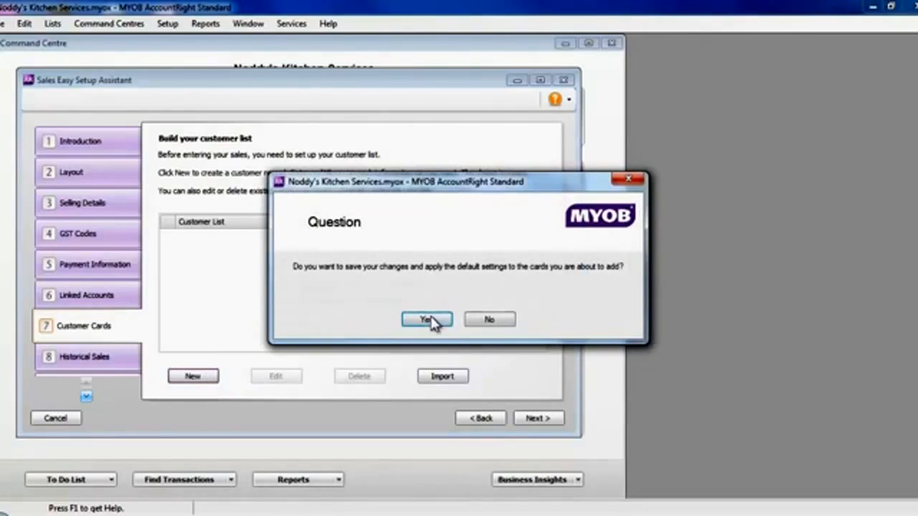
left_click(428, 320)
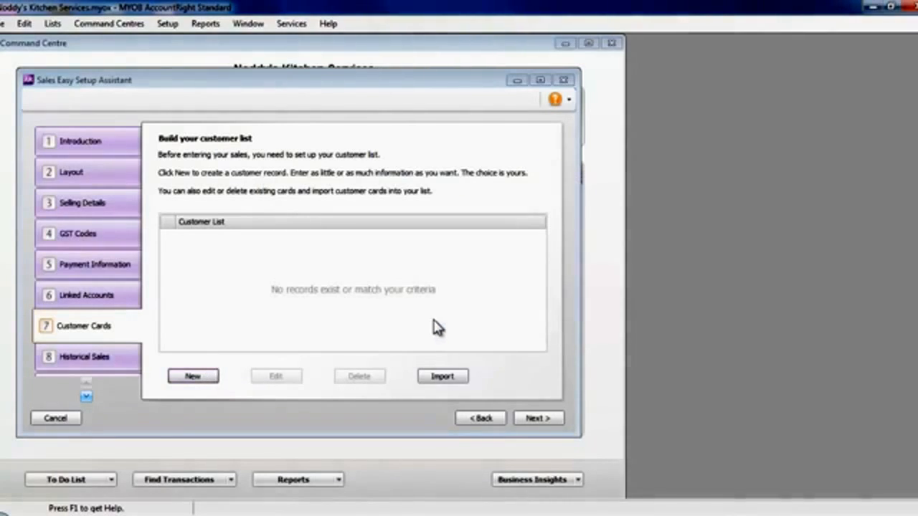
left_click(206, 368)
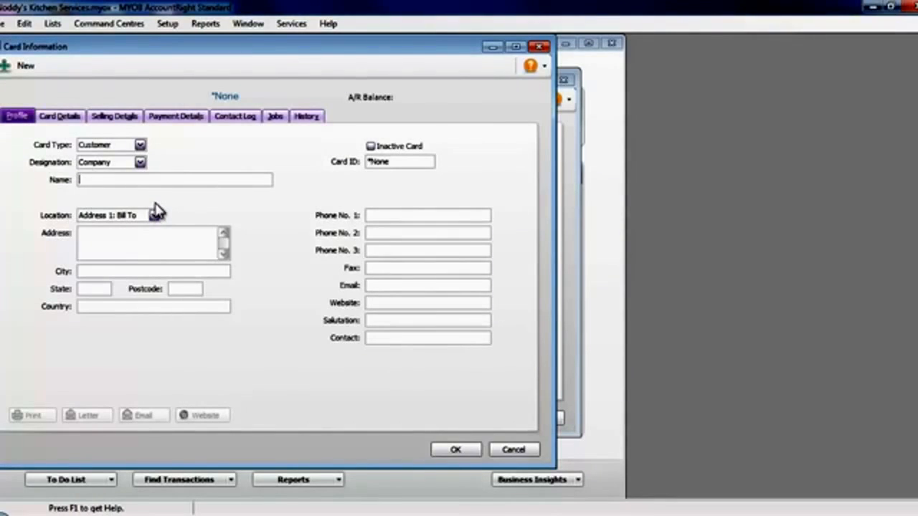
type("Eco Kitchens Ltd")
left_click(452, 450)
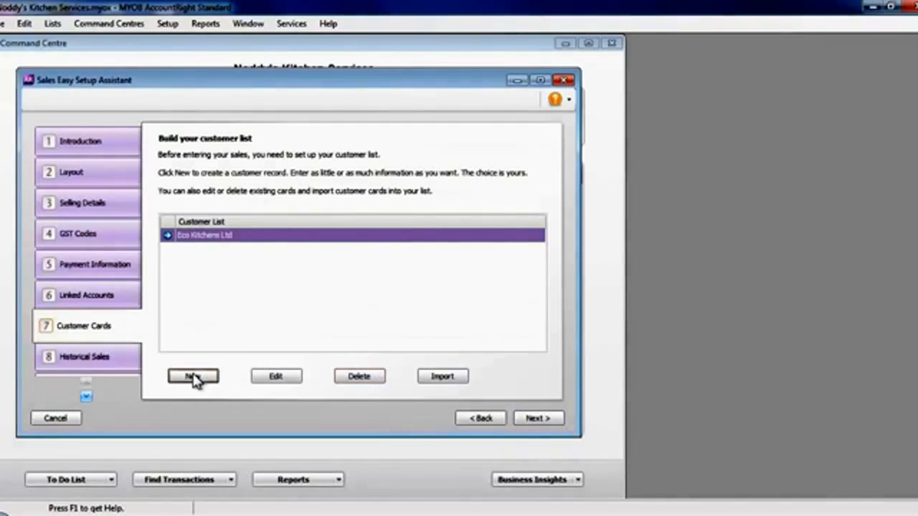
Step: Add a second customer card for the company Kitchen Wizards
left_click(193, 376)
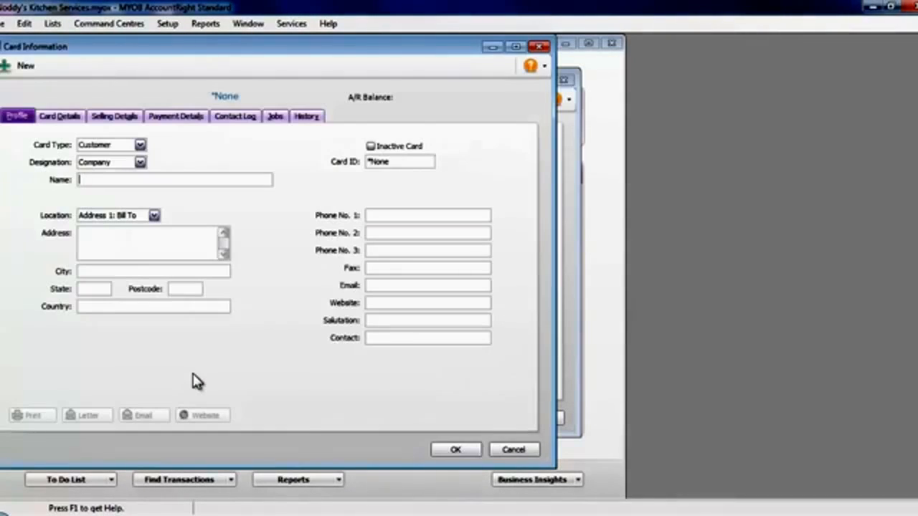
type("K")
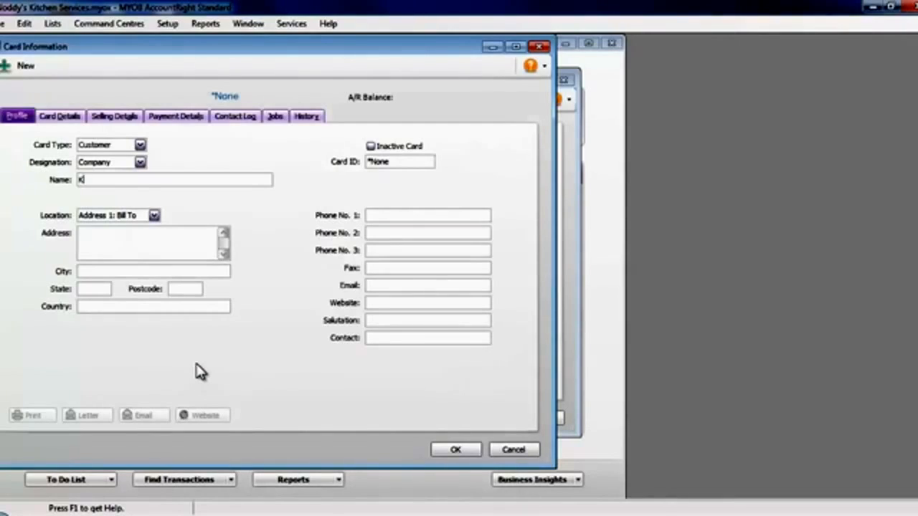
type("itchen Wizards")
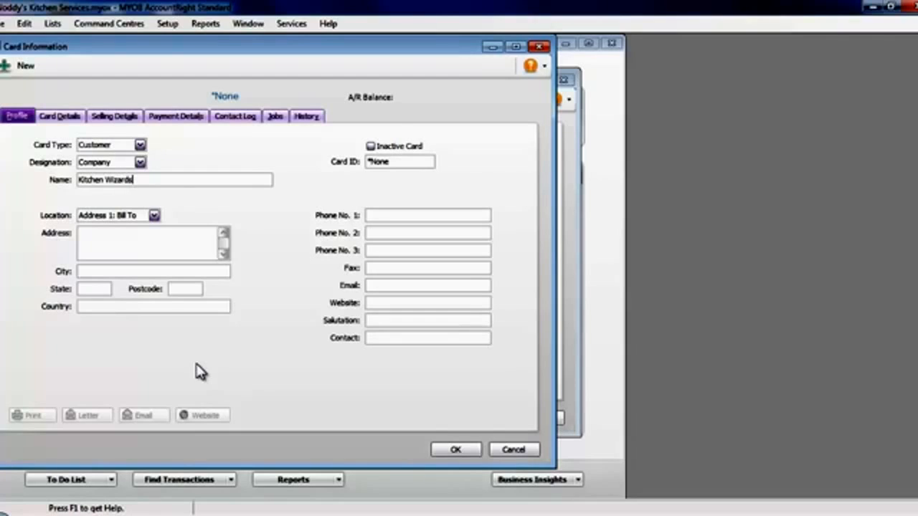
left_click(456, 451)
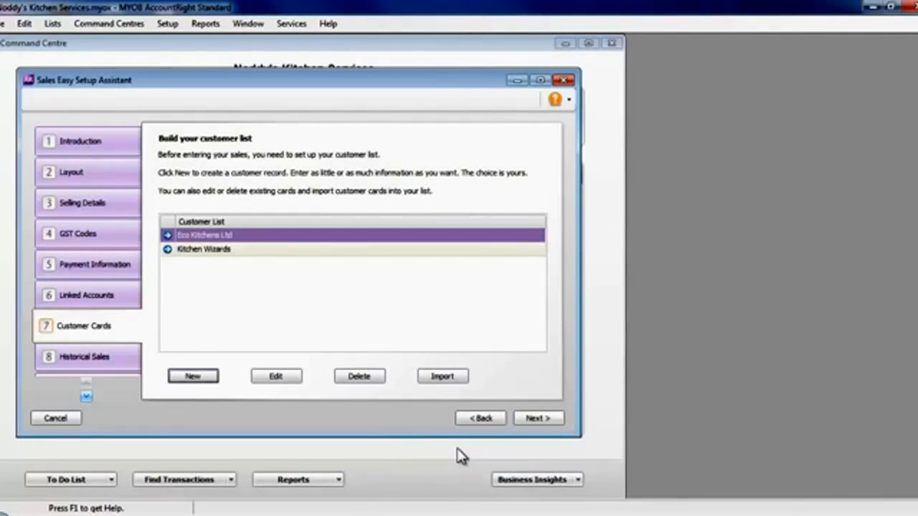
Step: Record a historical sale for Eco Kitchens Ltd dated 16/03/2012 with a total of $600.00 including GST
left_click(538, 421)
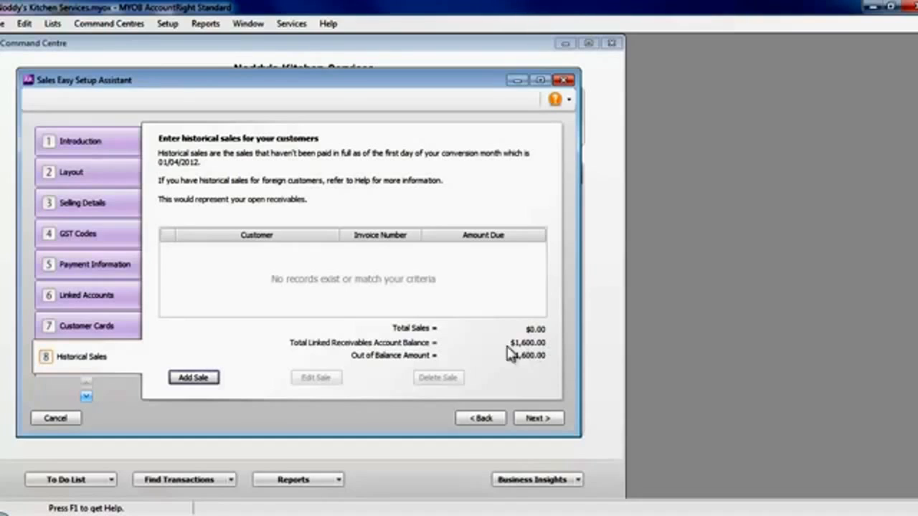
left_click(205, 378)
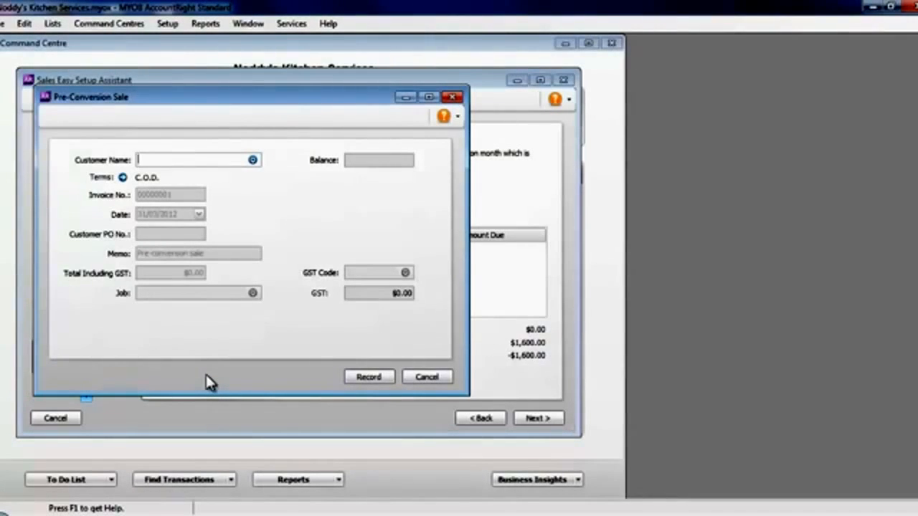
type("Eco Kitchens Ltd")
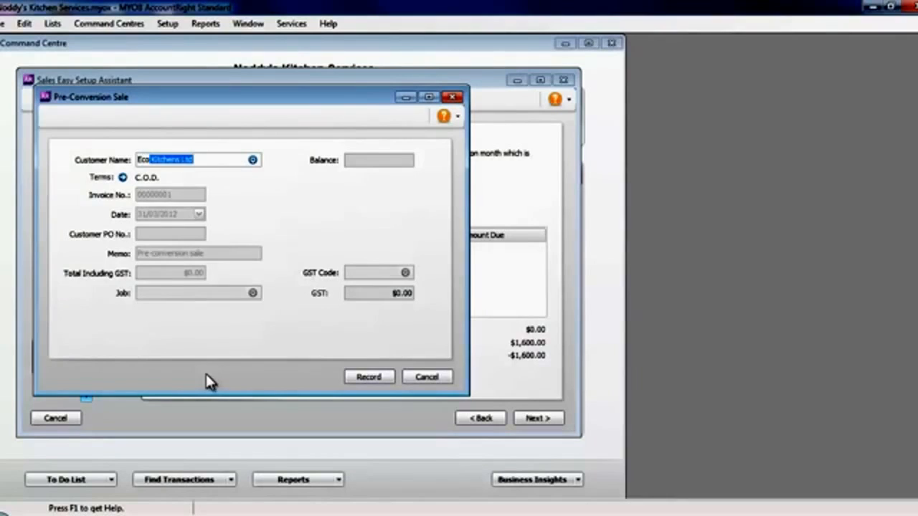
key("Tab")
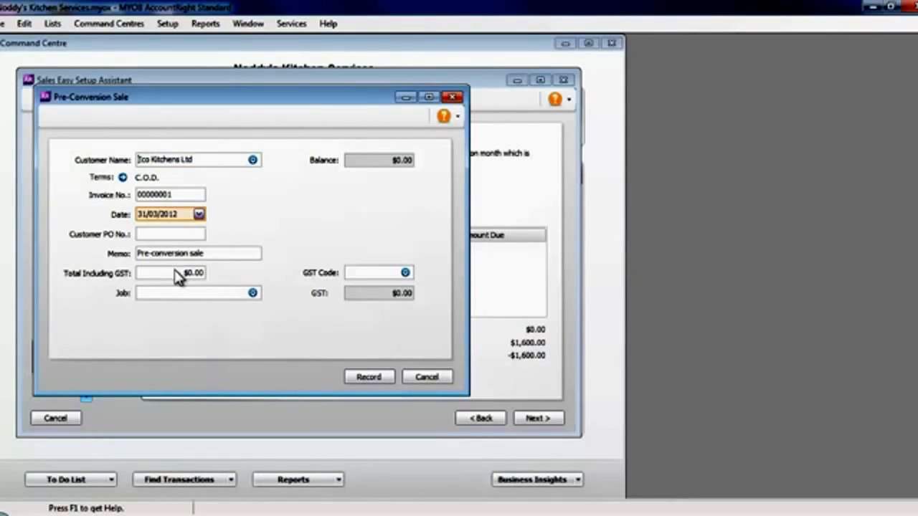
left_click(198, 215)
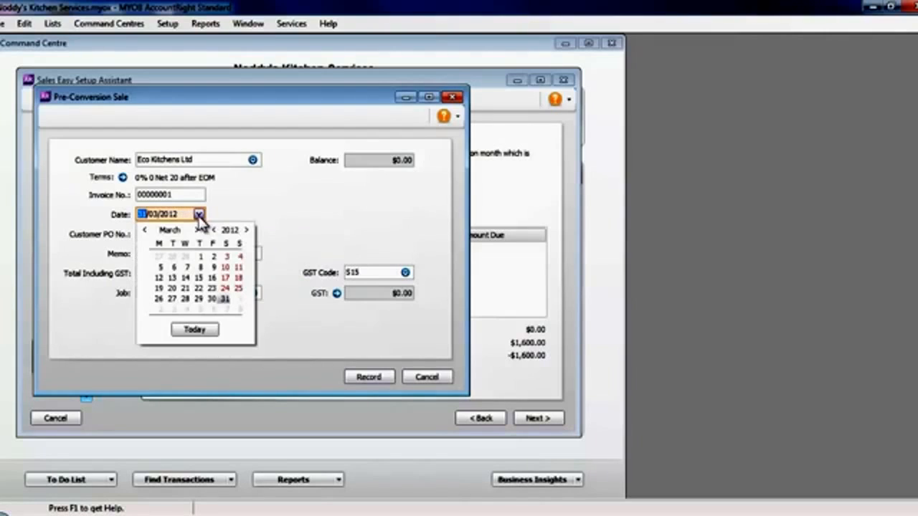
left_click(213, 279)
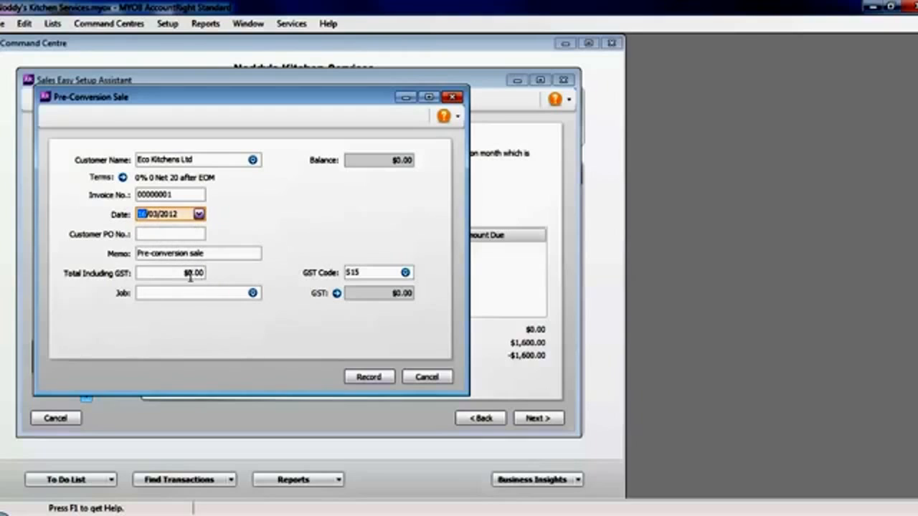
left_click(185, 273)
type("600")
key("Tab")
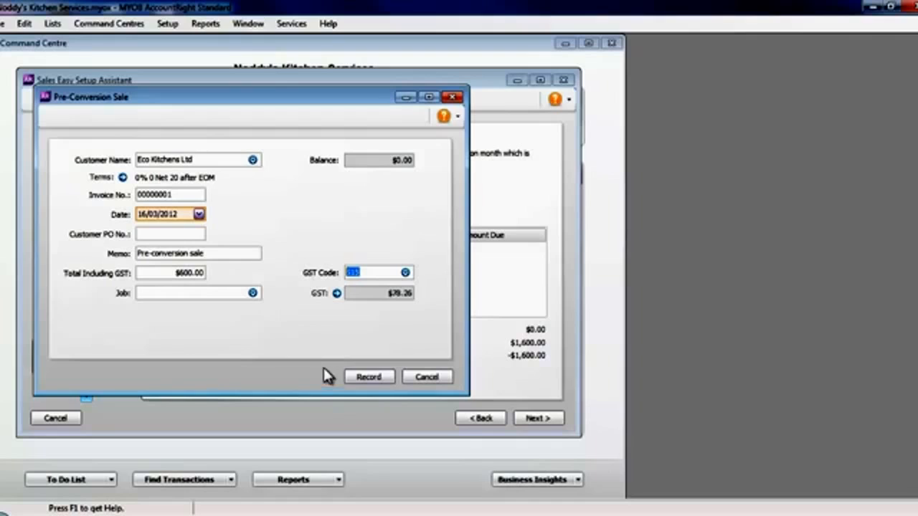
left_click(375, 377)
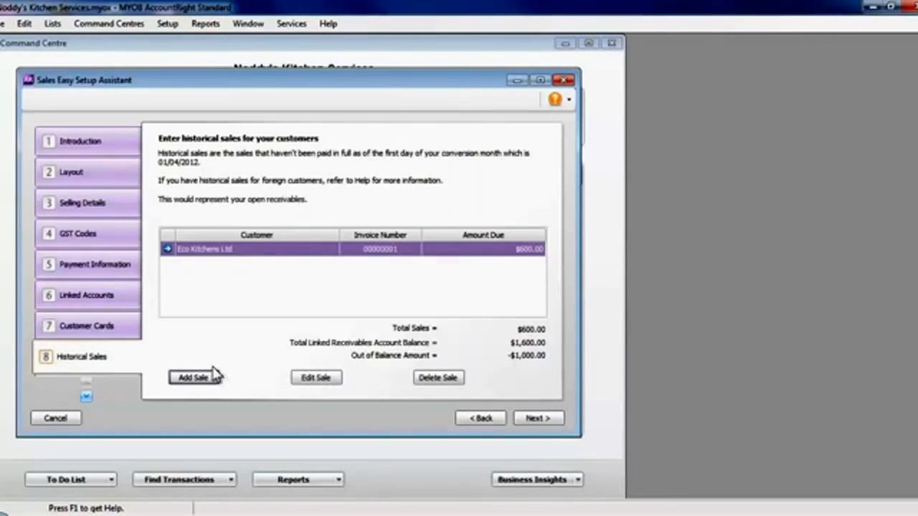
Step: Record a second historical sale for Kitchen Wizards dated 05/03/2012 with a total of $1,000.00 including GST
left_click(192, 379)
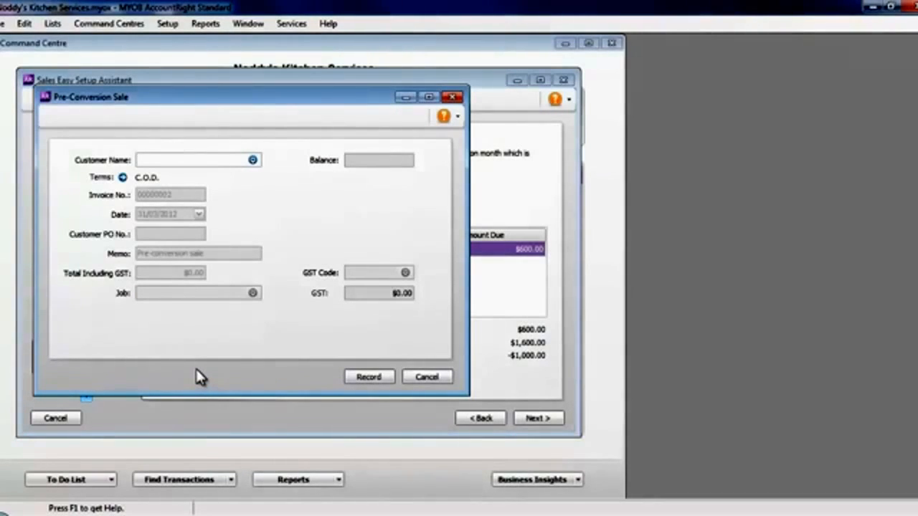
type("Kitchen Wizards")
key("Tab")
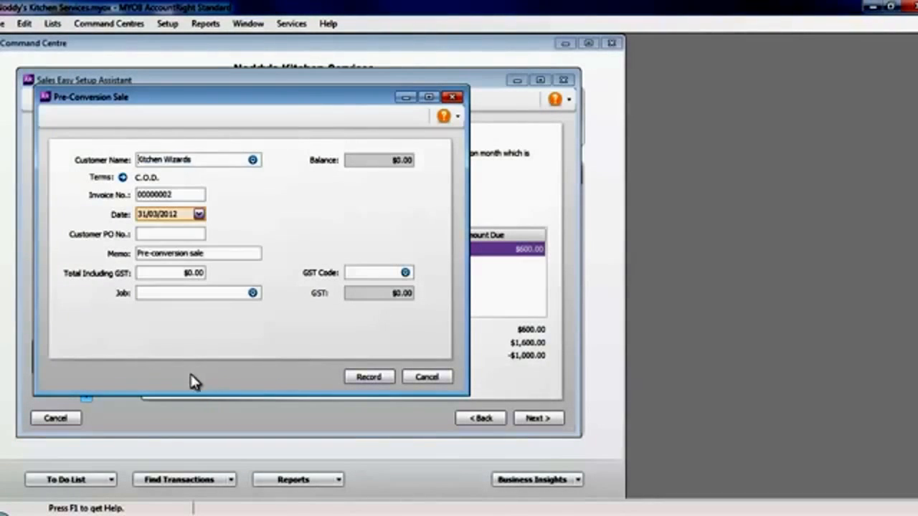
left_click(199, 214)
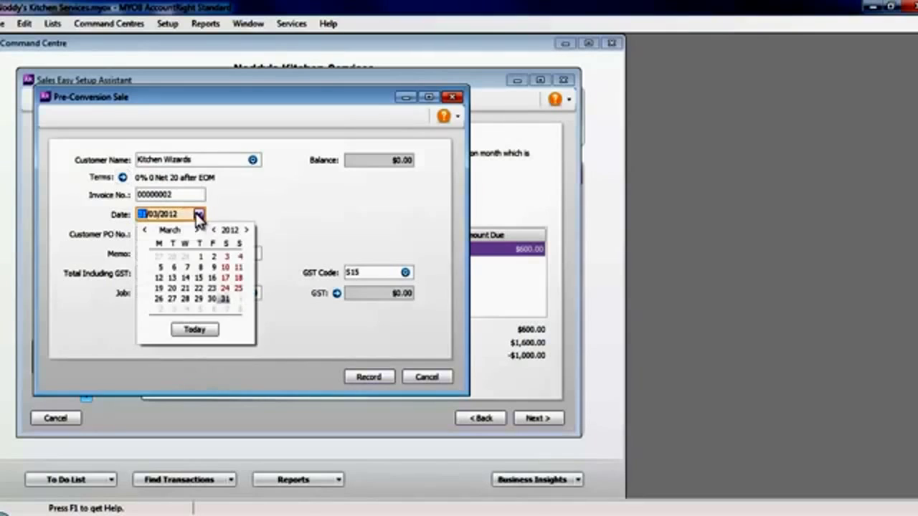
left_click(160, 268)
left_click_drag(181, 273, 207, 271)
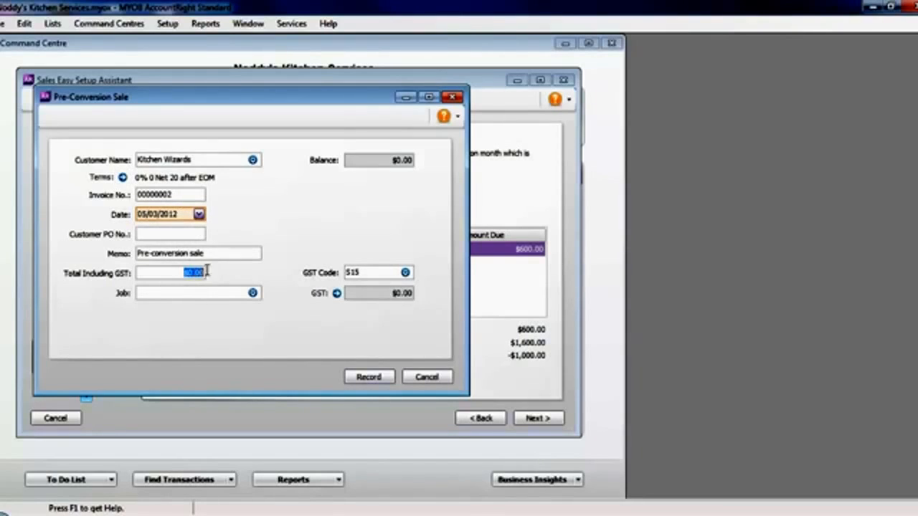
type("1,000")
key("Tab")
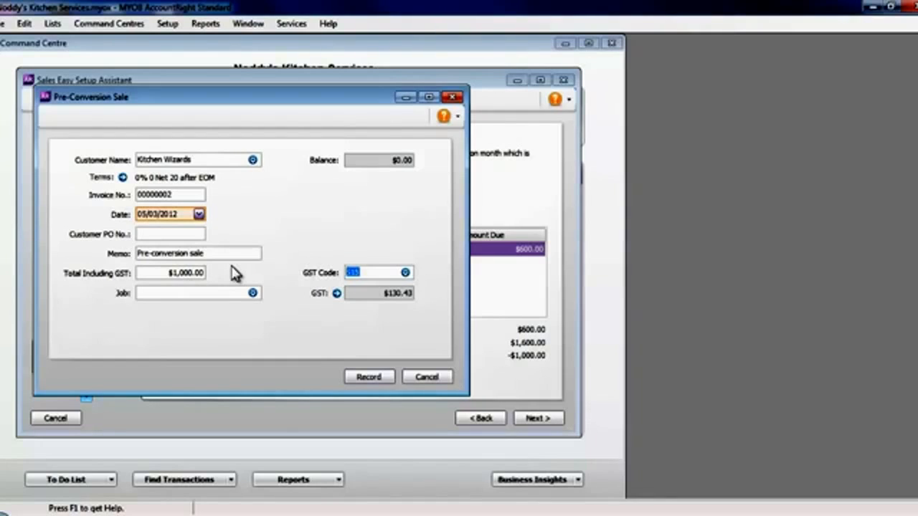
left_click(370, 376)
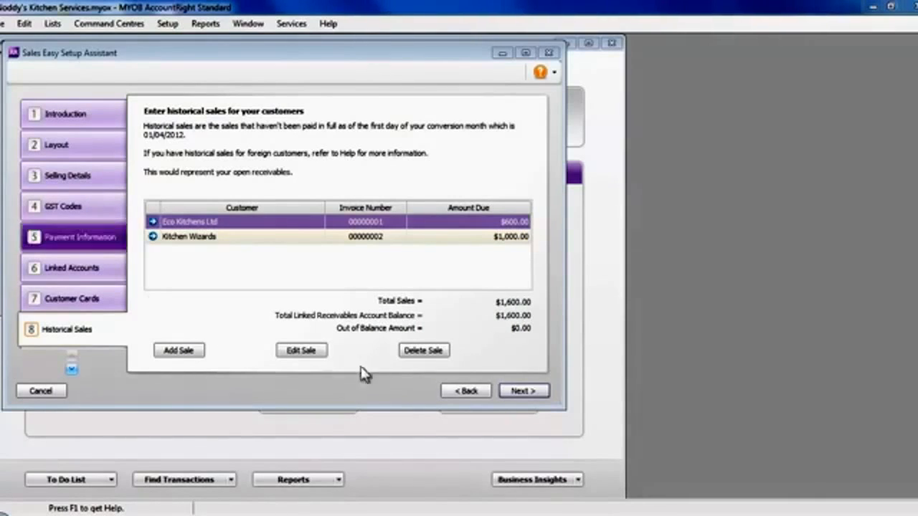
Step: Finish the Sales Easy Setup Assistant and start the Purchases setup
left_click(517, 391)
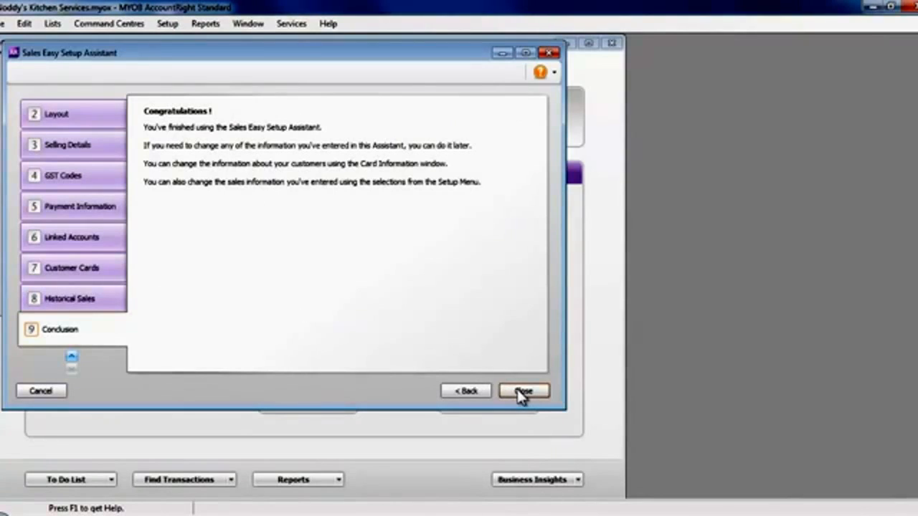
left_click(523, 391)
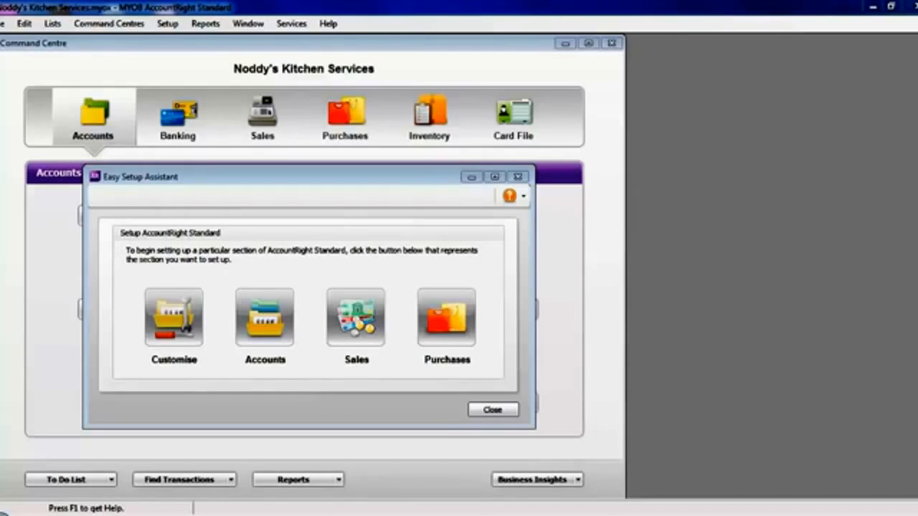
left_click(443, 324)
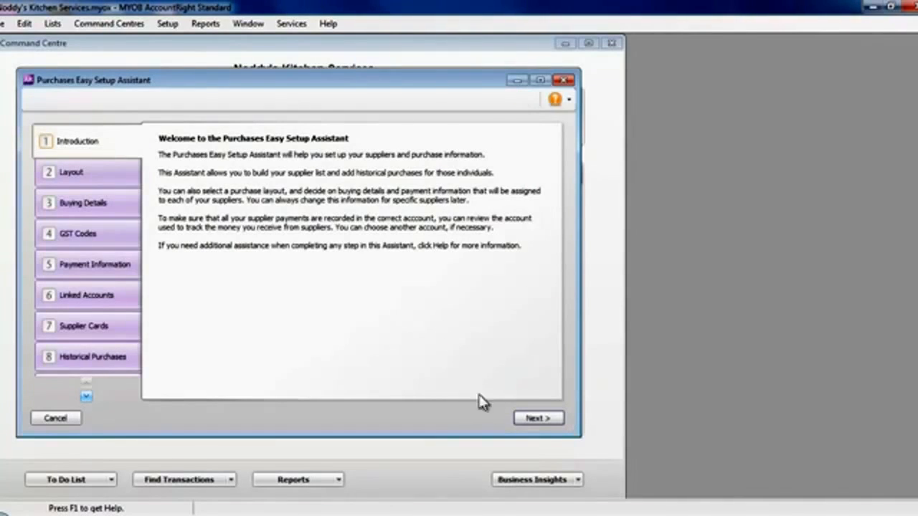
Step: Accept the Service purchase layout, the default buying details and the S15 GST codes, continuing to the supplier payment information
left_click(541, 420)
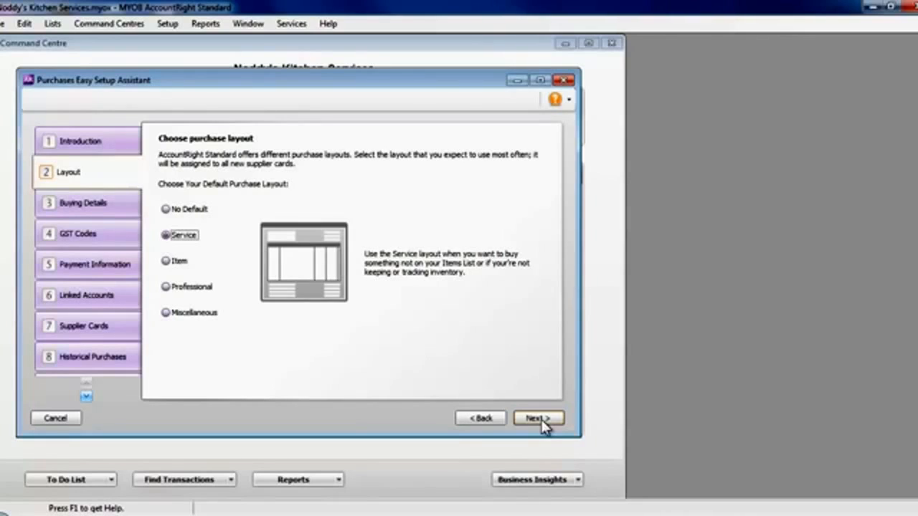
left_click(541, 419)
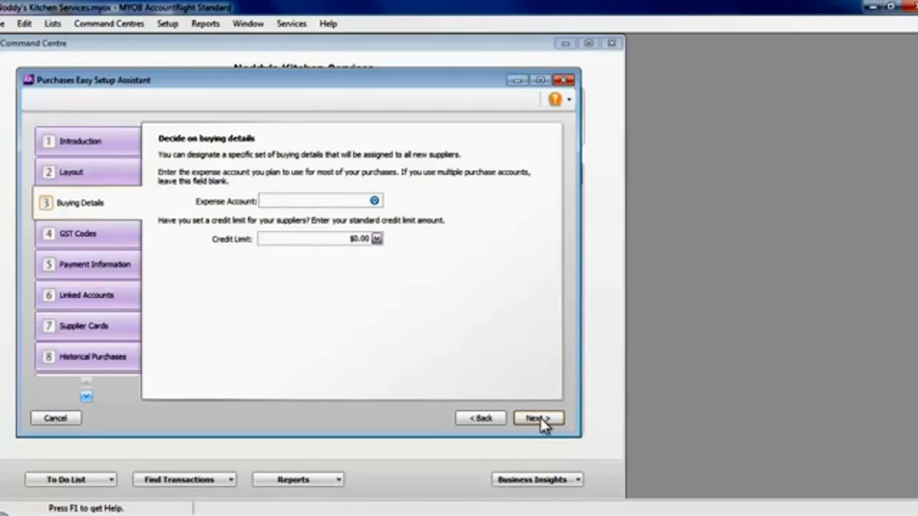
left_click(539, 418)
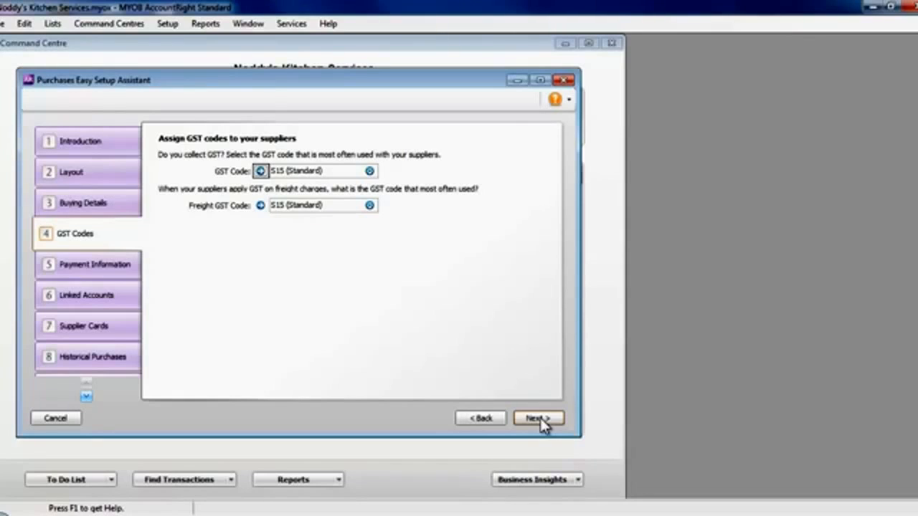
left_click(539, 417)
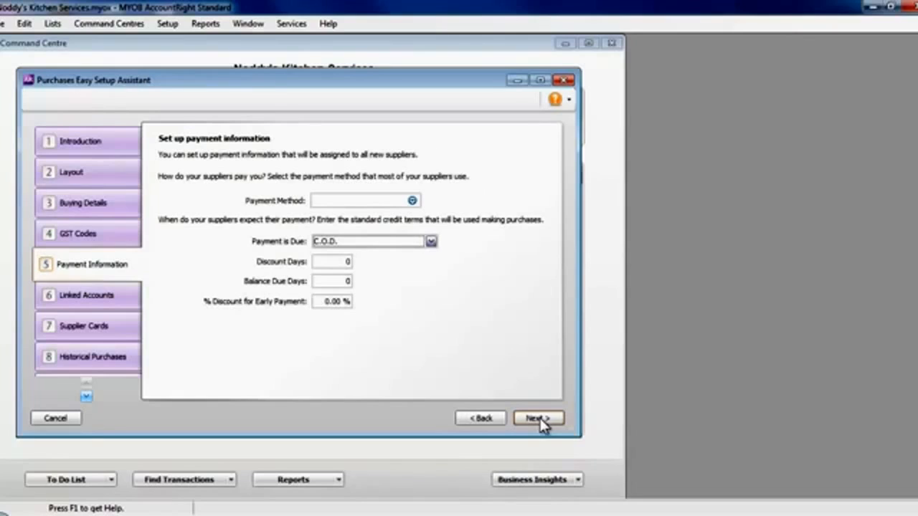
Step: Set supplier payments to method Other, No. of Days after EOM and 20 balance due days, and accept the ANZ Bank Account for paying bills
left_click(412, 201)
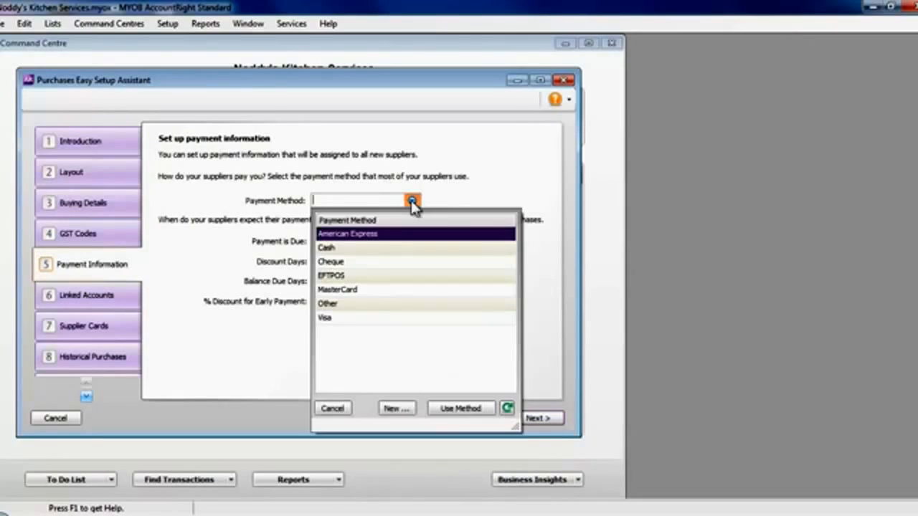
double_click(328, 304)
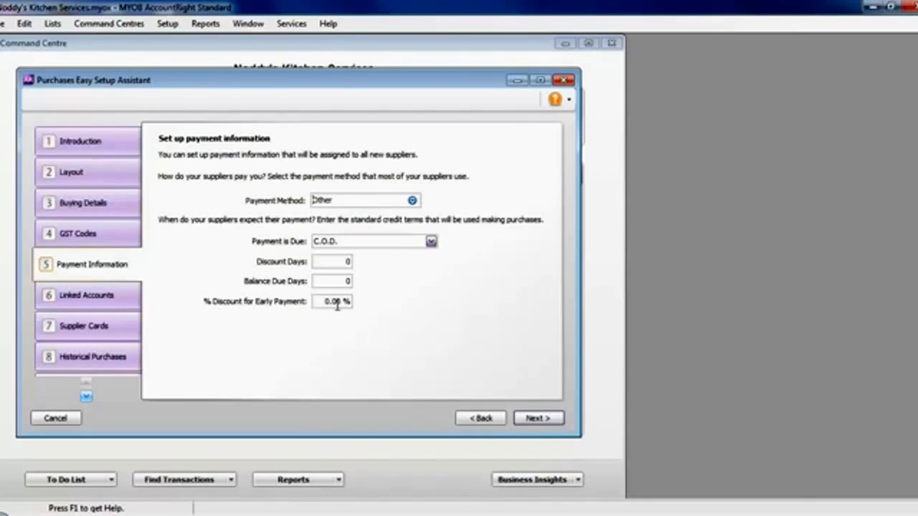
left_click(430, 244)
left_click(388, 301)
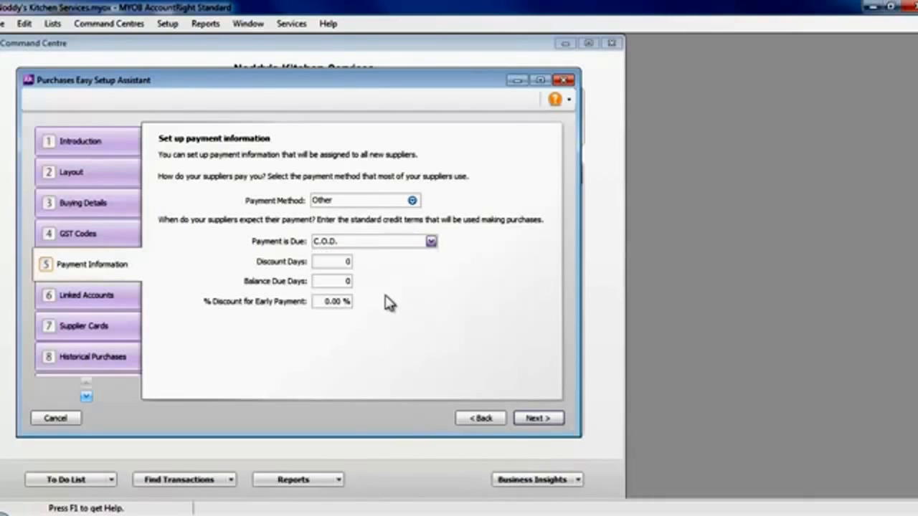
left_click(348, 281)
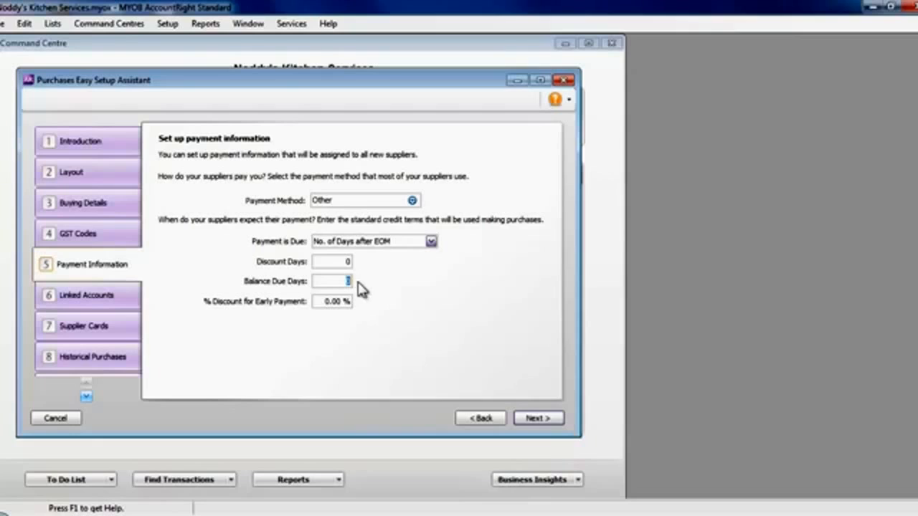
type("20")
key("Tab")
left_click(527, 422)
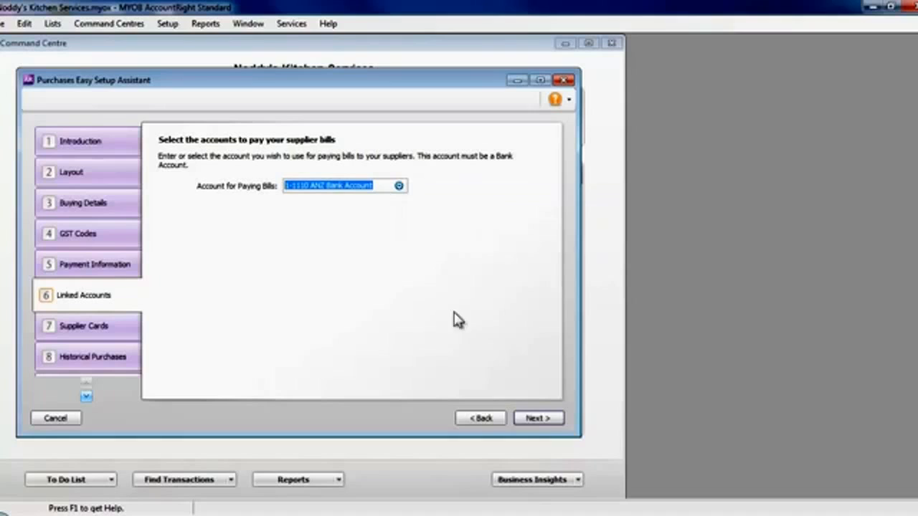
left_click(538, 419)
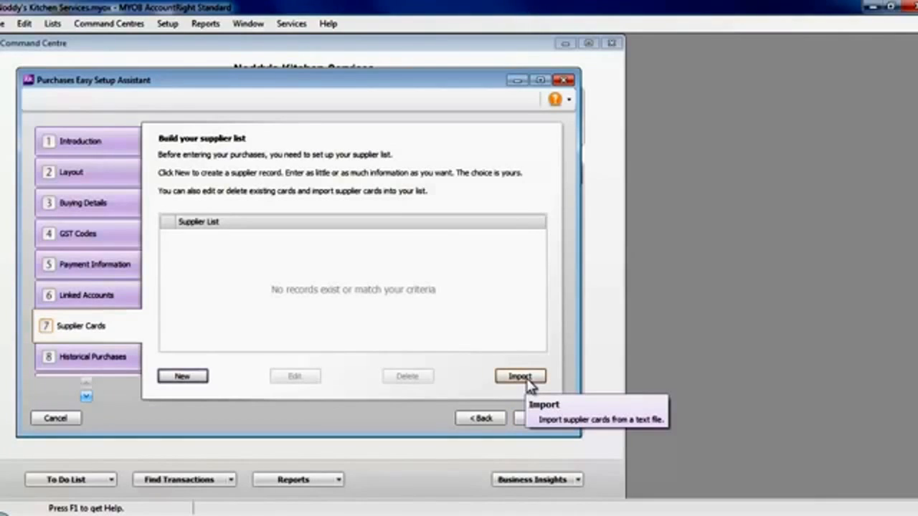
Step: Apply the default settings to new cards and add a supplier card for the company Facelifter Services
left_click(183, 376)
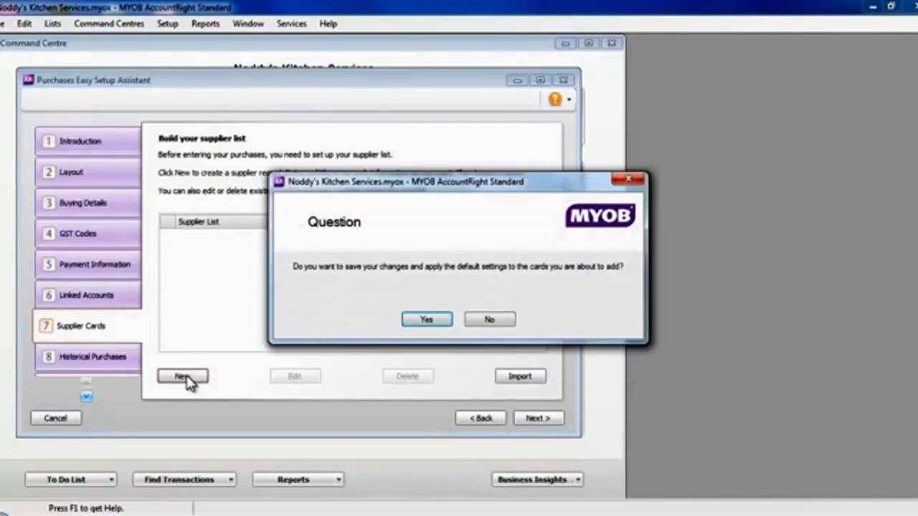
left_click(427, 324)
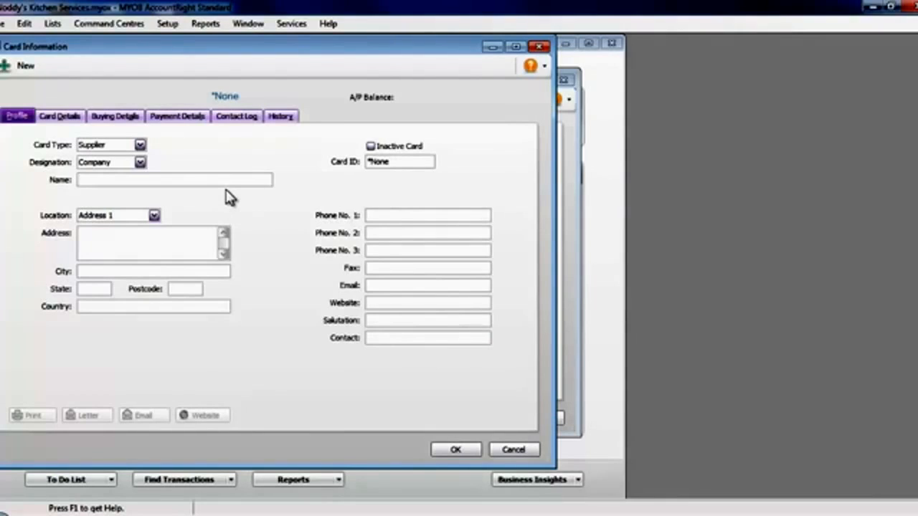
type("Facelifter Services")
left_click(453, 447)
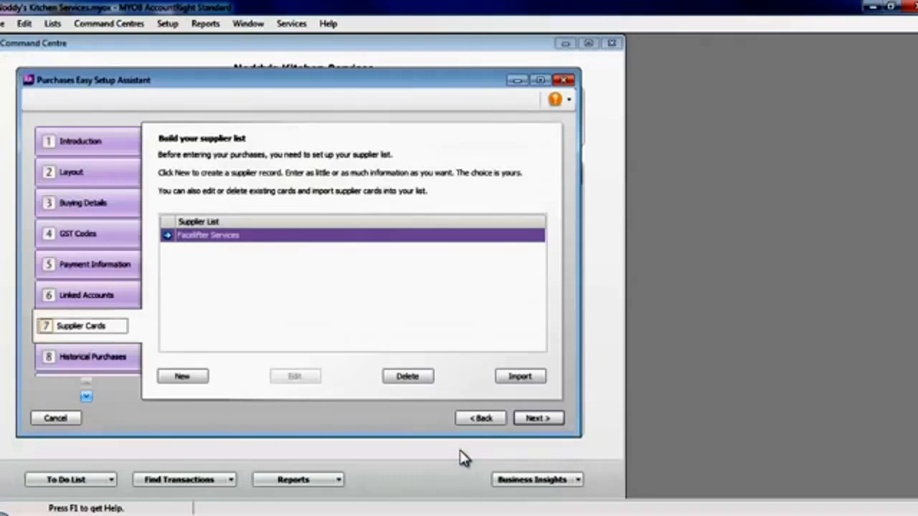
Step: Add a second supplier card for the company Nippon Distributors Ltd
left_click(183, 376)
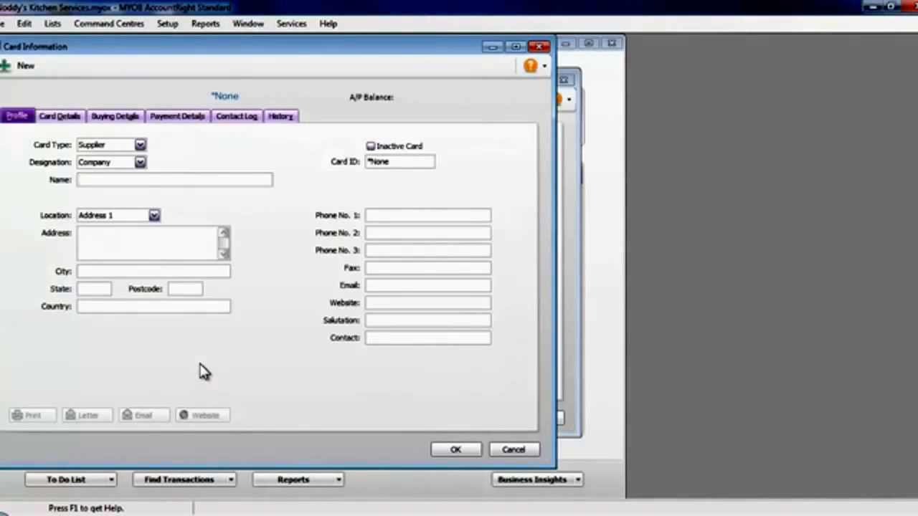
type("Nippon Distribu")
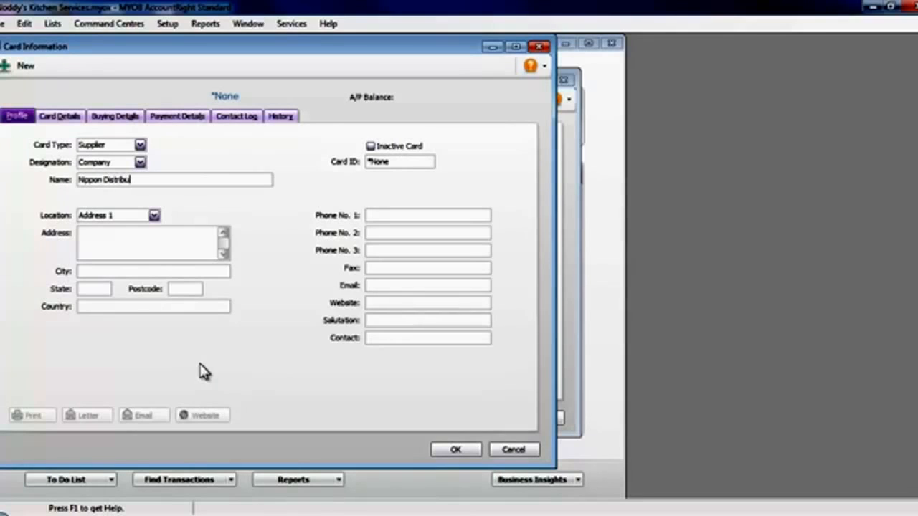
type("tors Ltd")
left_click(457, 451)
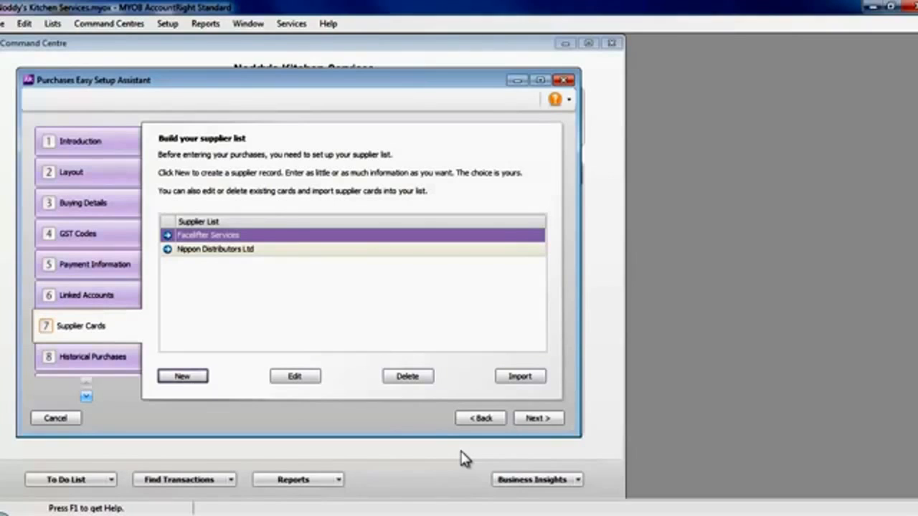
Step: Continue to historical purchases and start a pre-conversion purchase for Facelifter Services with supplier invoice number 123
left_click(538, 420)
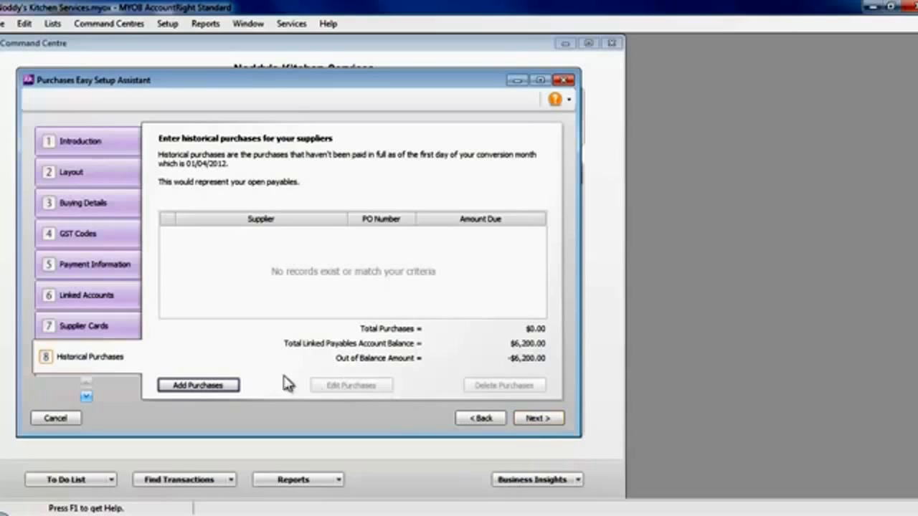
left_click(220, 386)
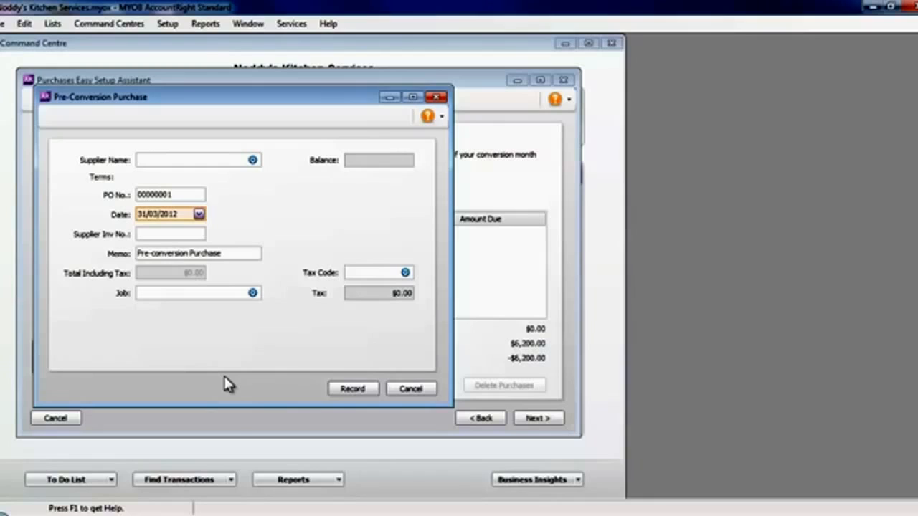
type("Facelifter Services")
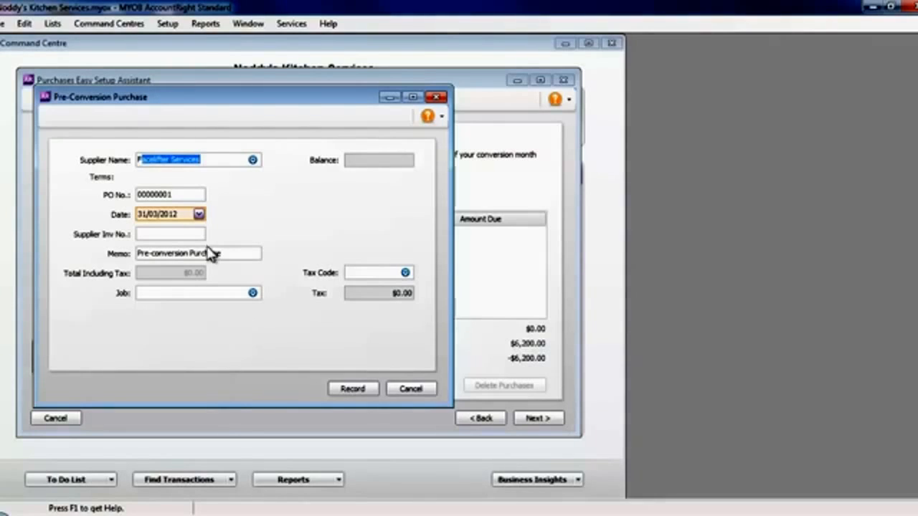
key("Tab")
left_click(153, 232)
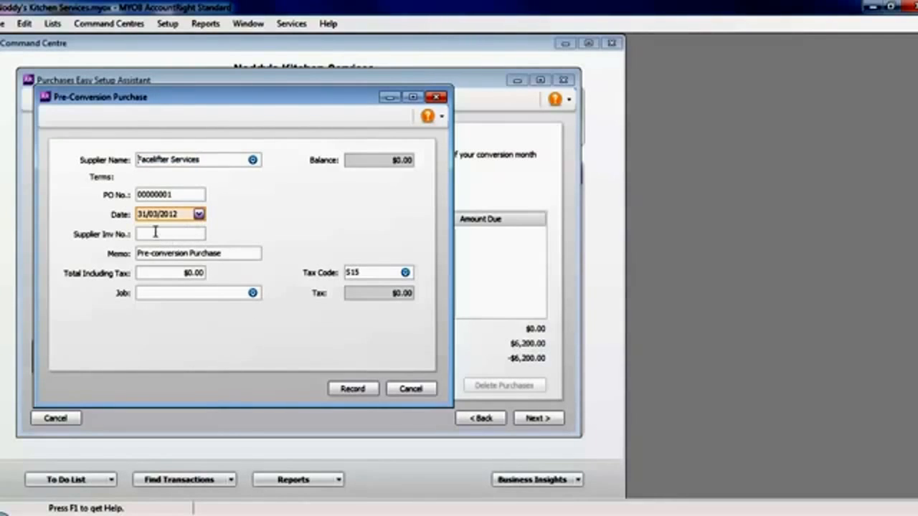
type("123")
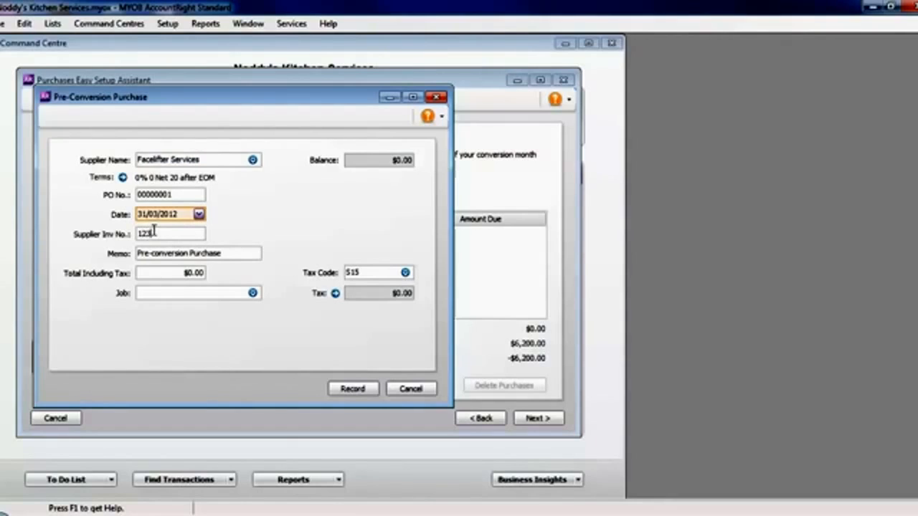
key("Tab")
Step: Date the Facelifter Services purchase 20/03/2012, set its total including tax to $4,000.00 and record it
left_click(199, 215)
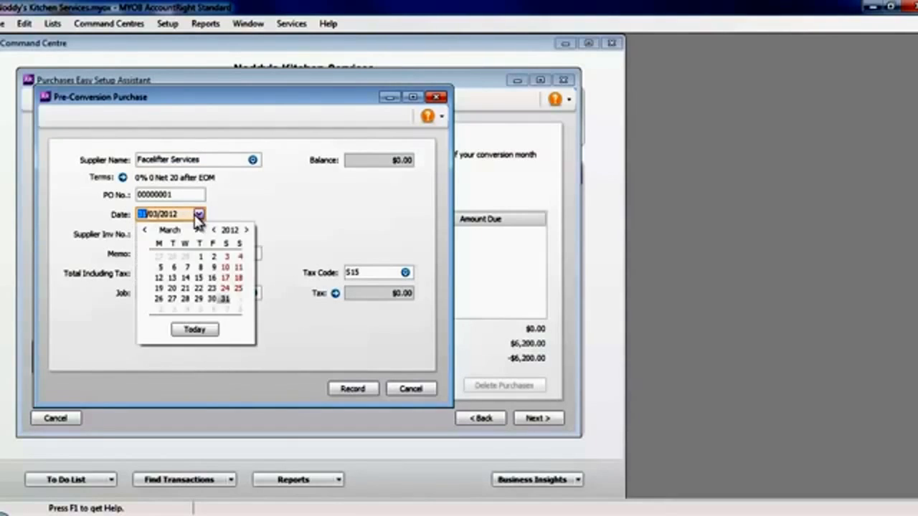
left_click(176, 294)
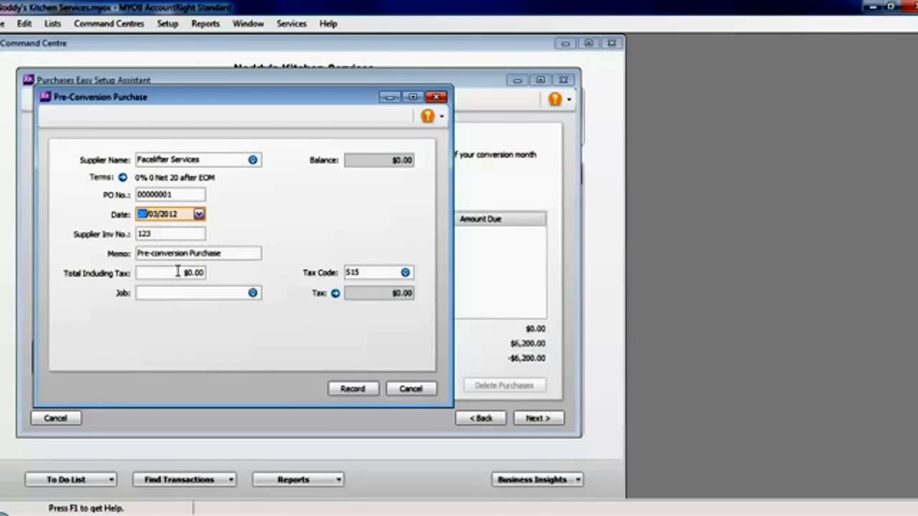
left_click(174, 273)
type("4000")
key("Tab")
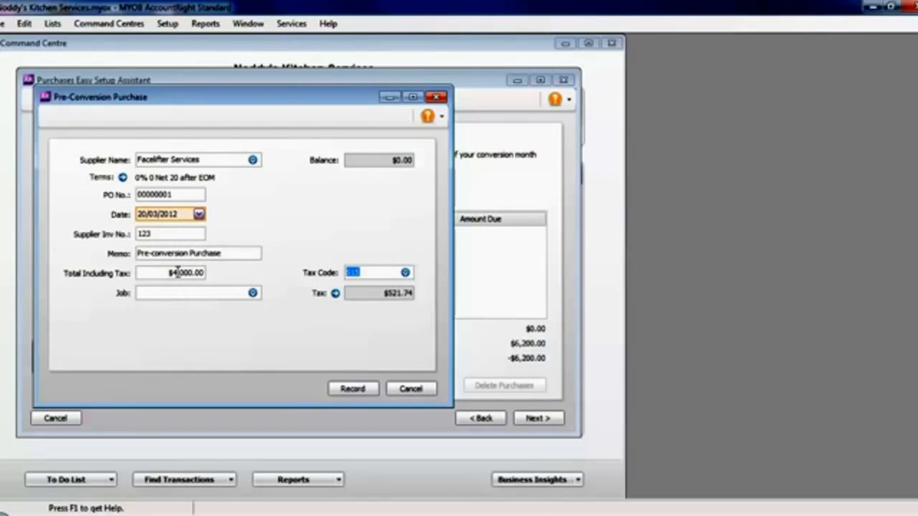
left_click(348, 384)
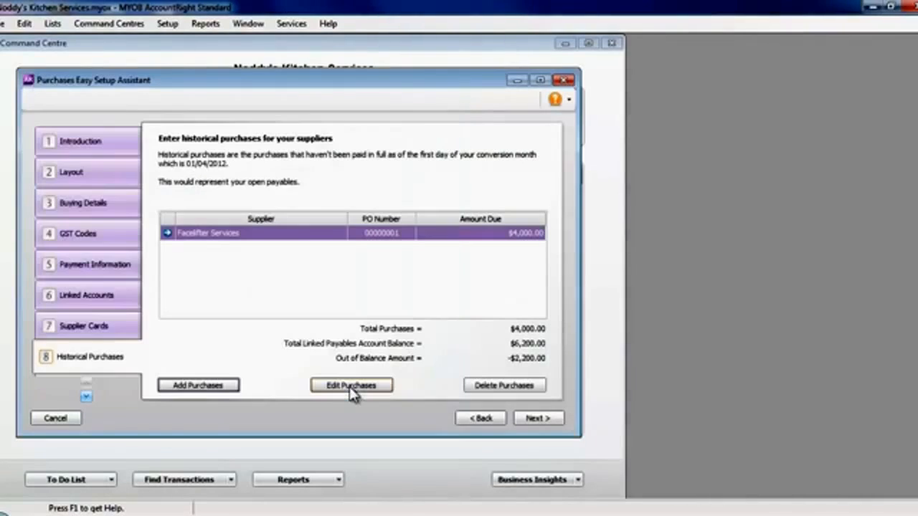
Step: Start a second pre-conversion purchase for Nippon Distributors Ltd, dated 01/03/2012
left_click(215, 386)
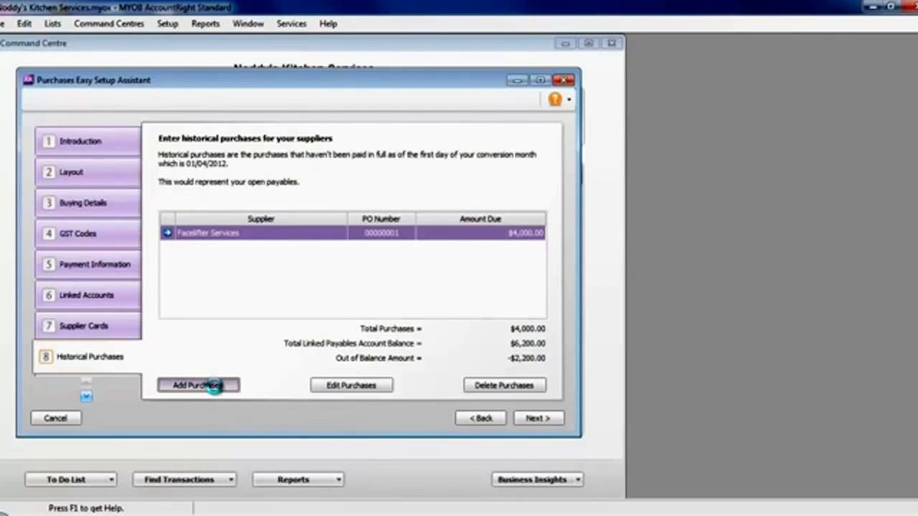
type("No")
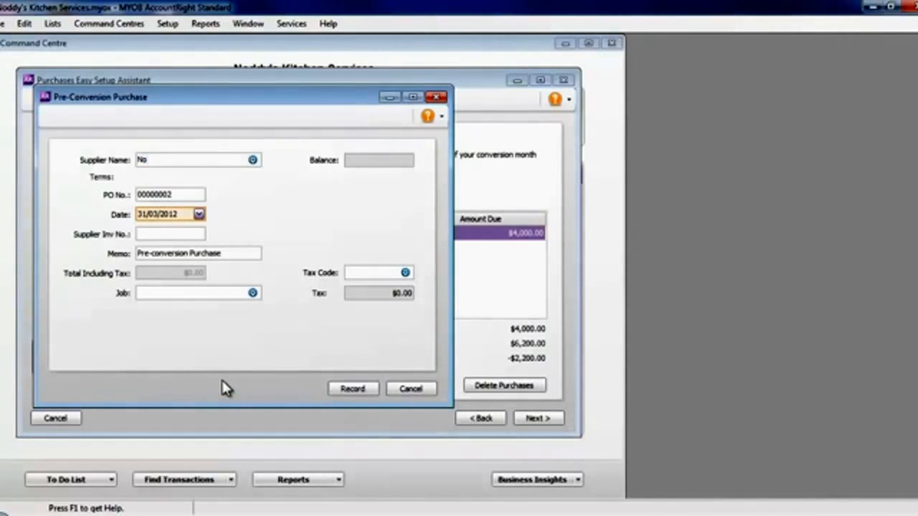
key("BackSpace")
type("i")
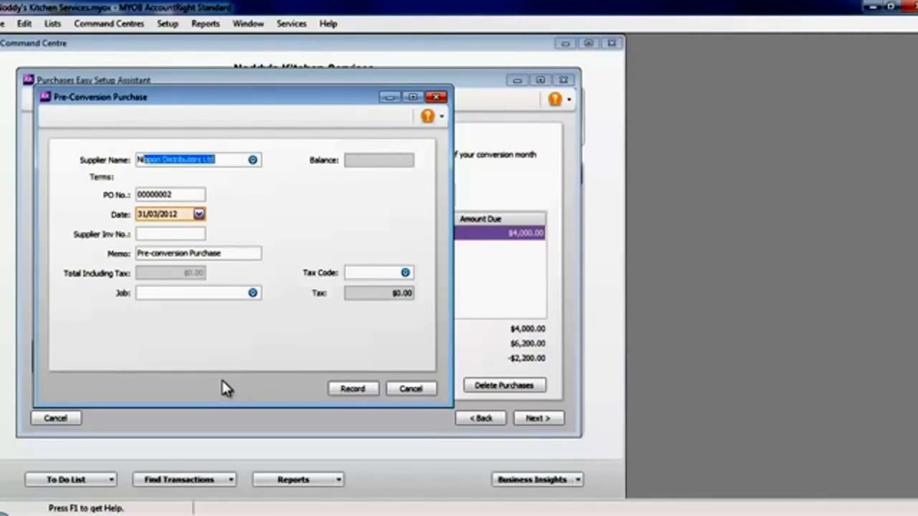
key("Tab")
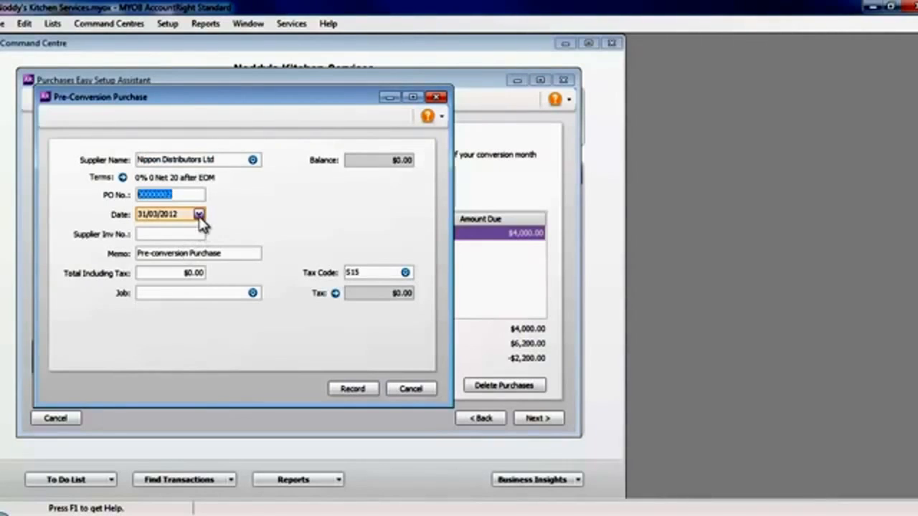
left_click(199, 214)
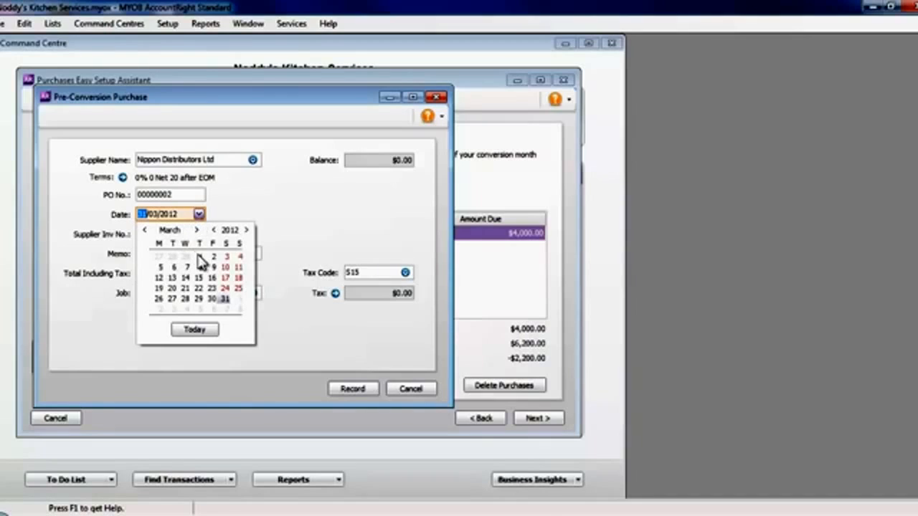
left_click(199, 253)
Step: Set the Nippon Distributors Ltd purchase total to $2,200.00 including tax, enter supplier invoice number INV 1234 and record it
left_click(175, 273)
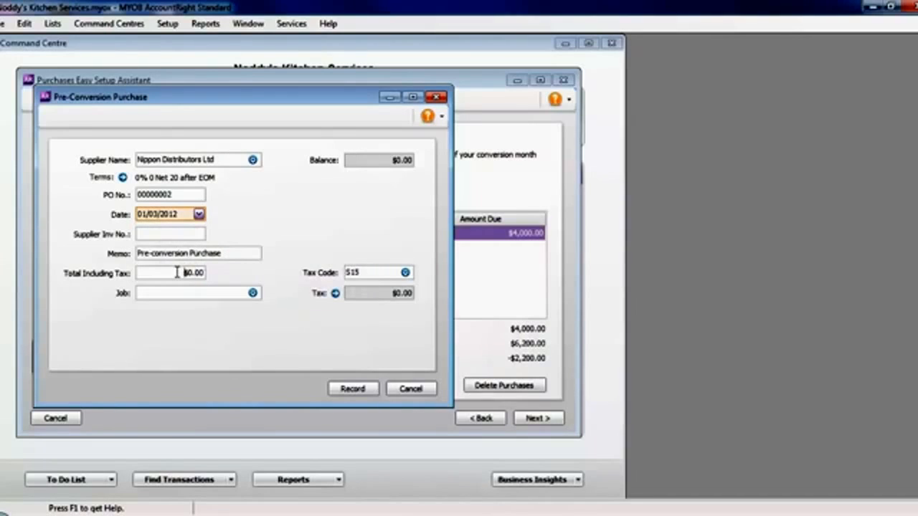
type("2200")
key("Tab")
left_click(172, 237)
type("IN")
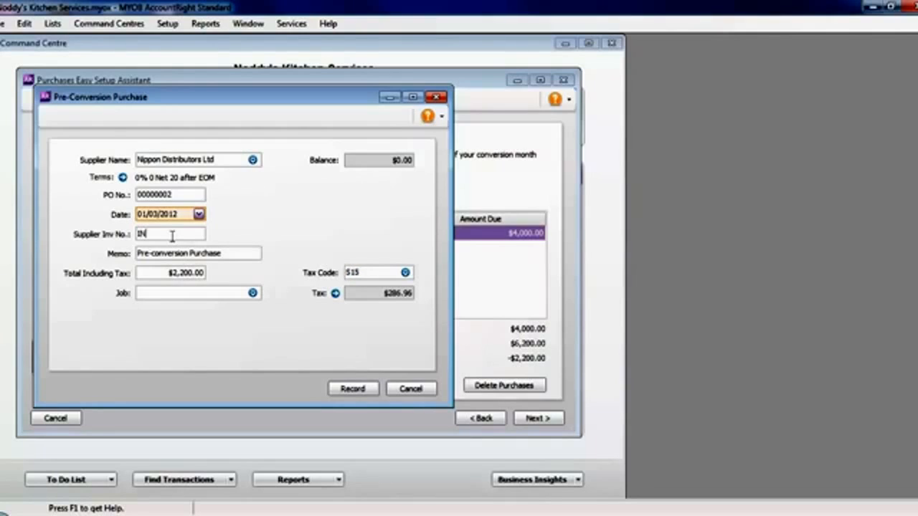
type("V 1234")
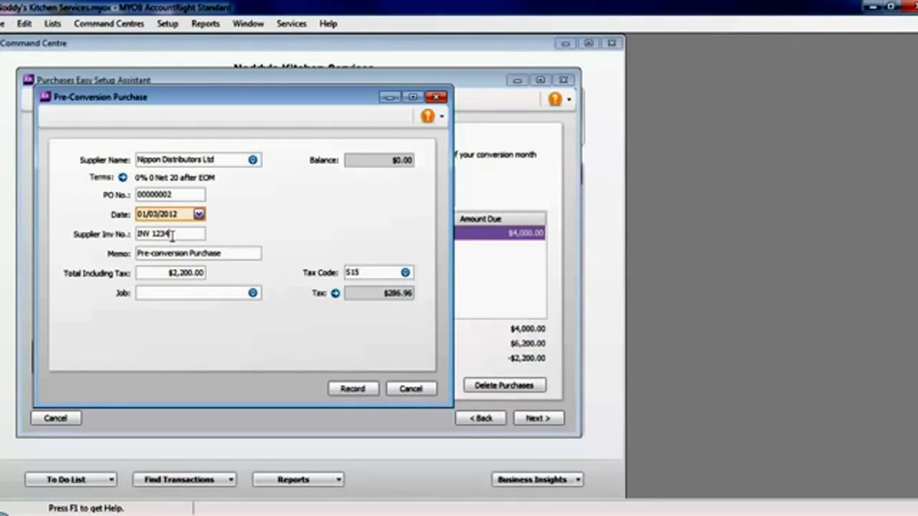
left_click(365, 390)
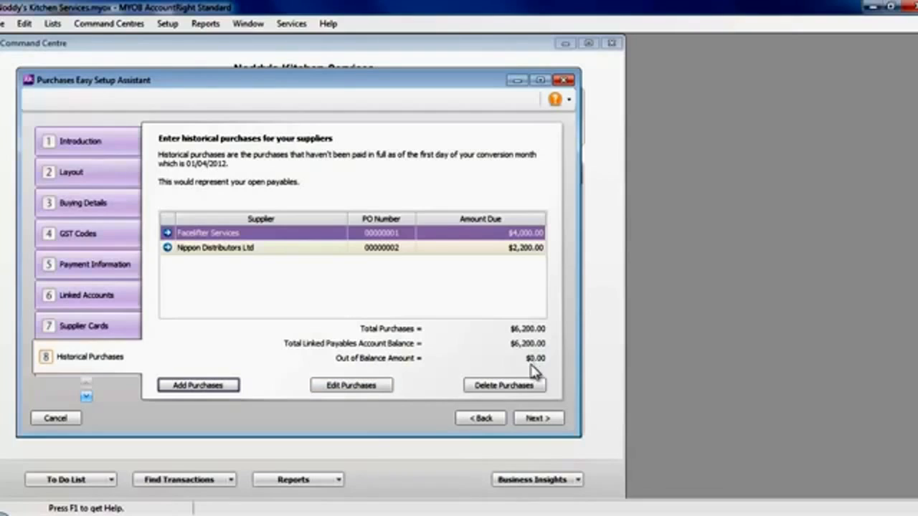
Step: Finish the purchases setup and close the Easy Setup Assistant, returning to the Command Centre
left_click(538, 419)
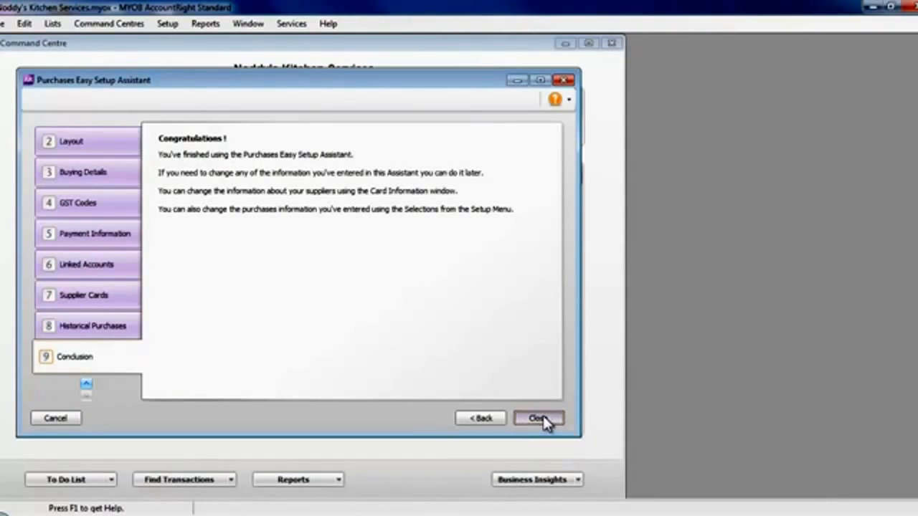
left_click(543, 418)
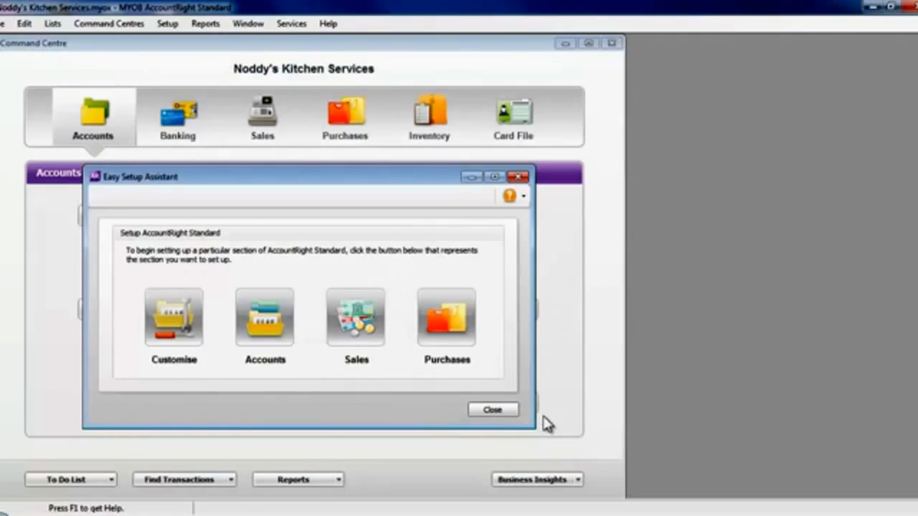
left_click(493, 411)
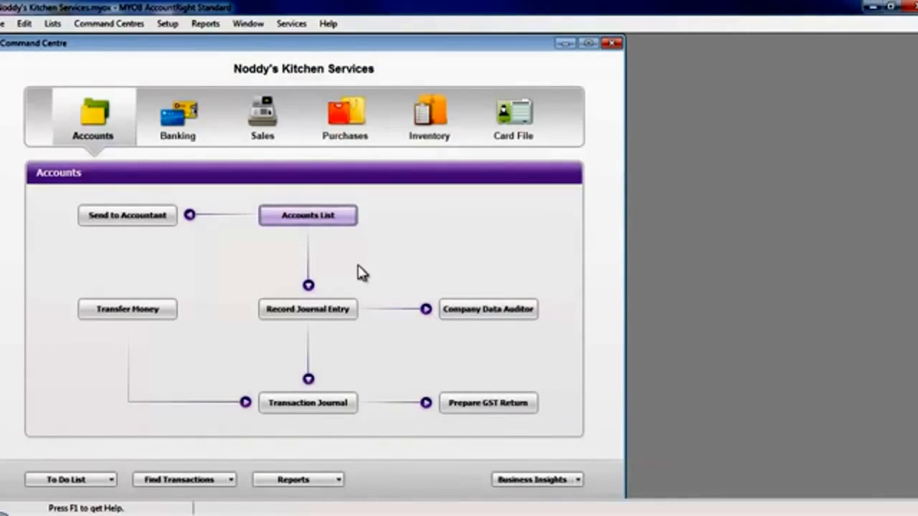
Step: Reopen the Easy Setup Assistant from the Command Centre to view its setup sections, and close it again
left_click(167, 24)
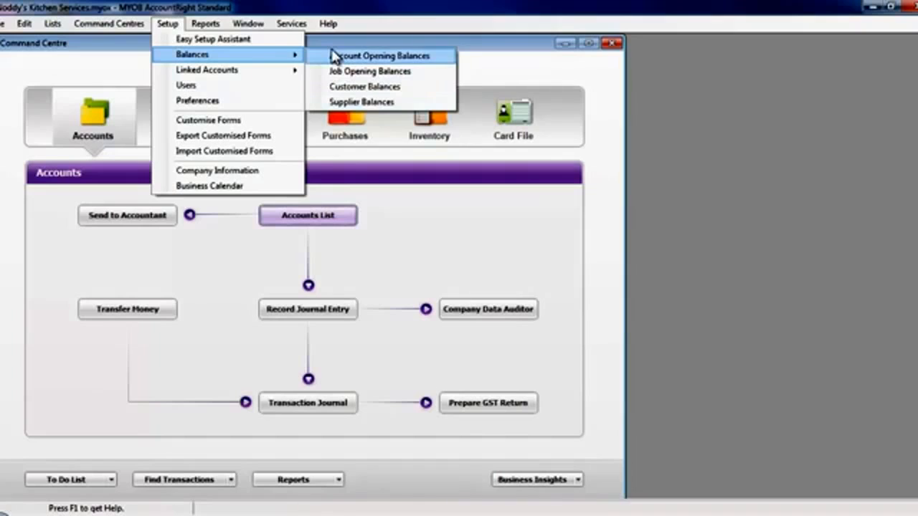
left_click(216, 40)
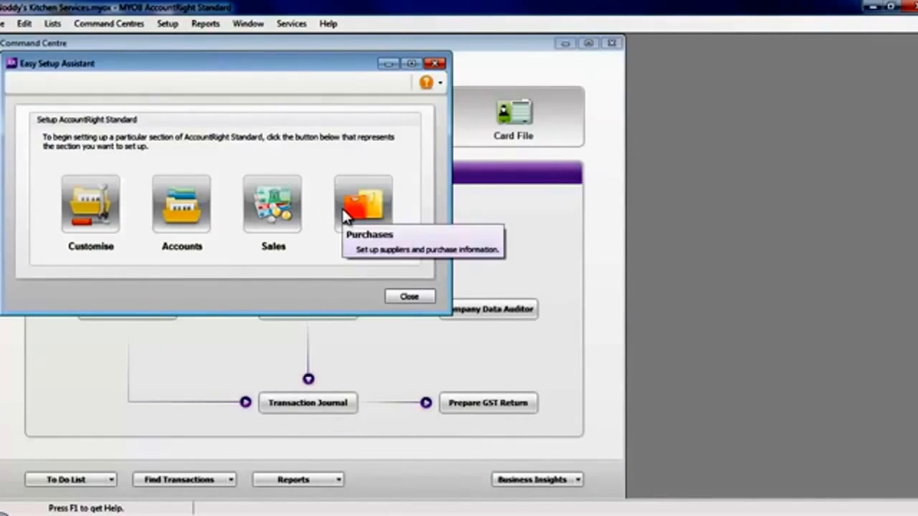
left_click(416, 297)
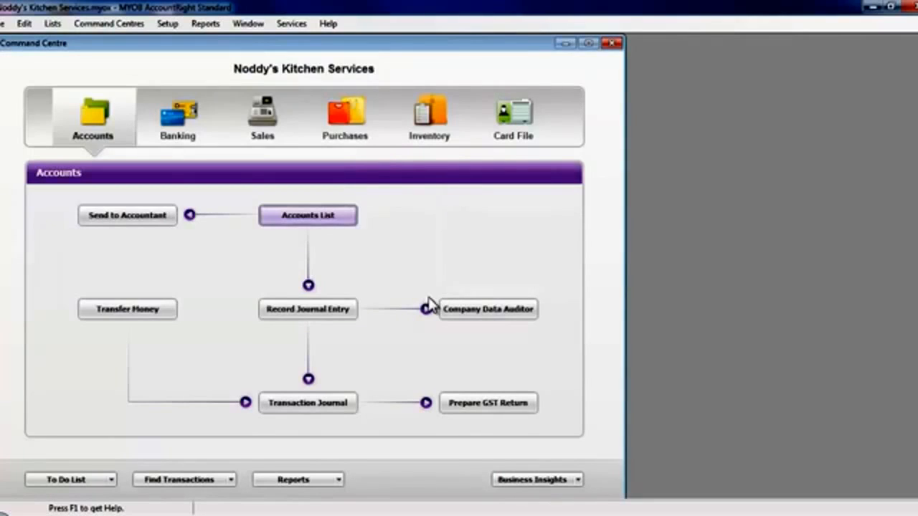